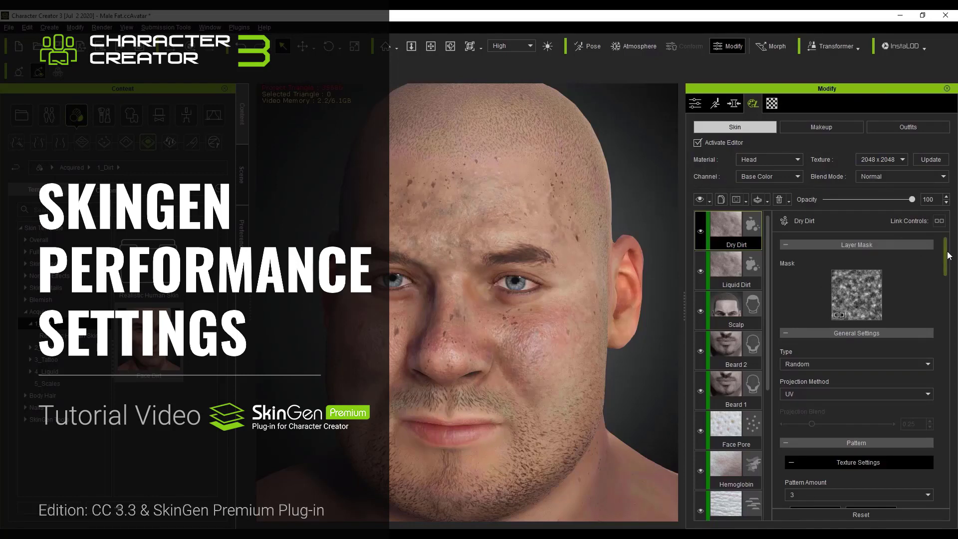
- Raise the Dry Dirt tiling, adjust its scale, and apply a 512 x 512 head texture
drag(805, 276, 834, 275)
drag(866, 430, 900, 418)
drag(821, 460, 787, 451)
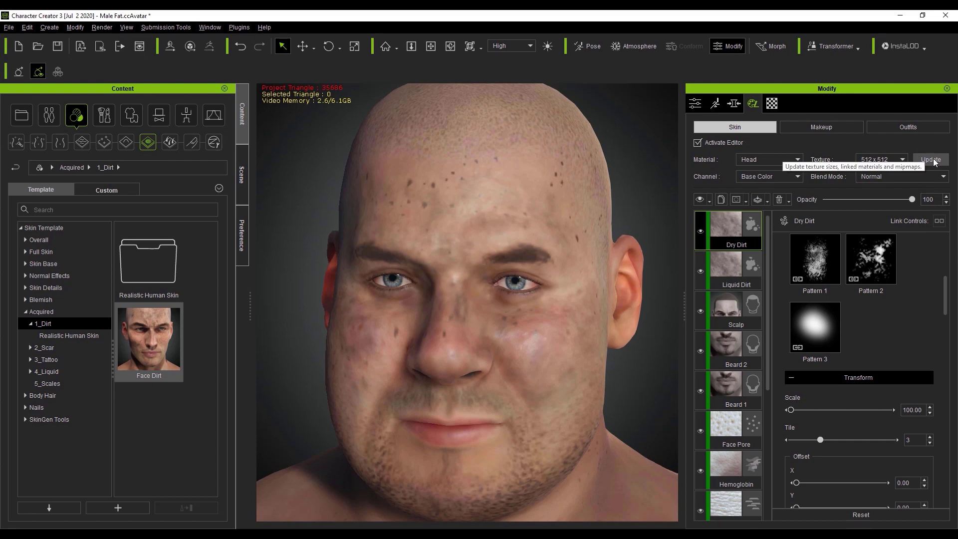
click(930, 159)
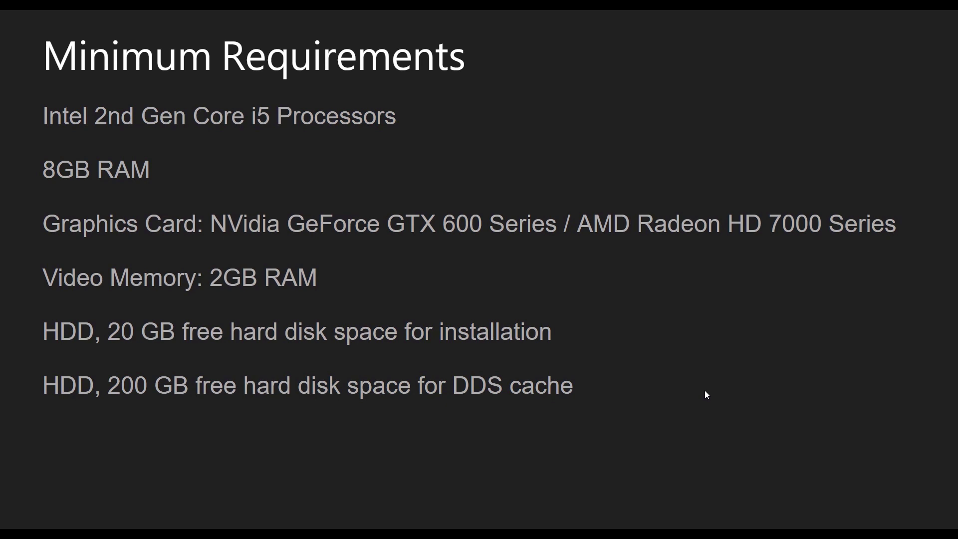
- Advance the slideshow past the Recommended slide to the 4k Editing Recommended slide
key(Right)
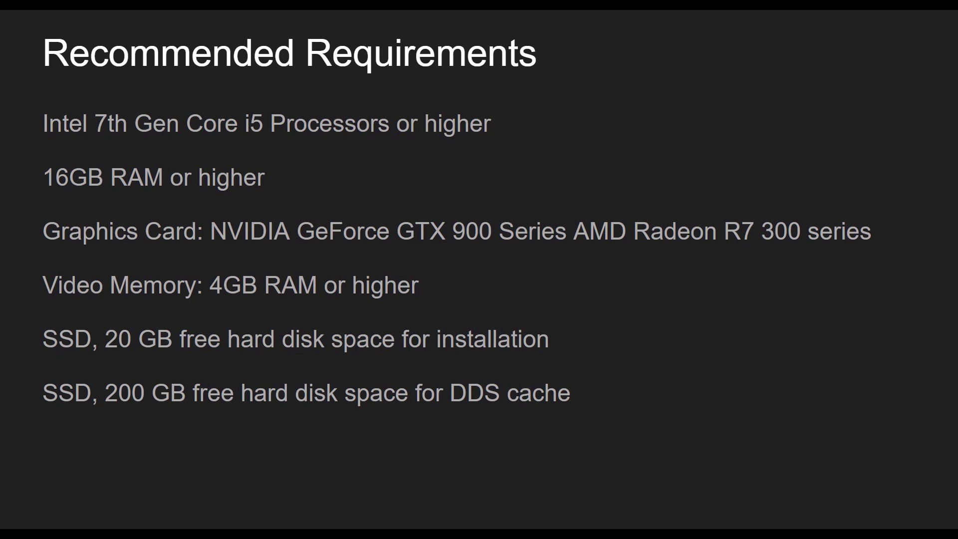
key(Right)
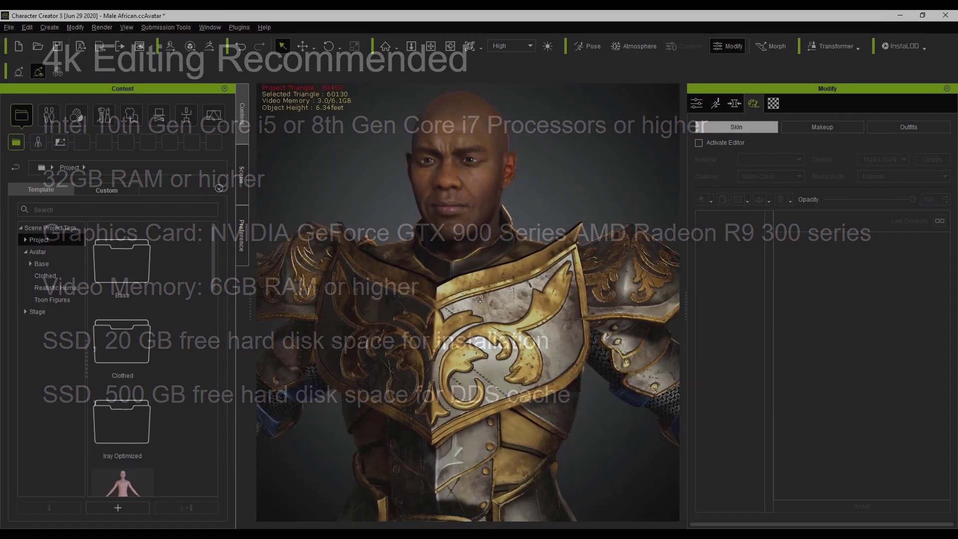
middle_drag(499, 329, 501, 298)
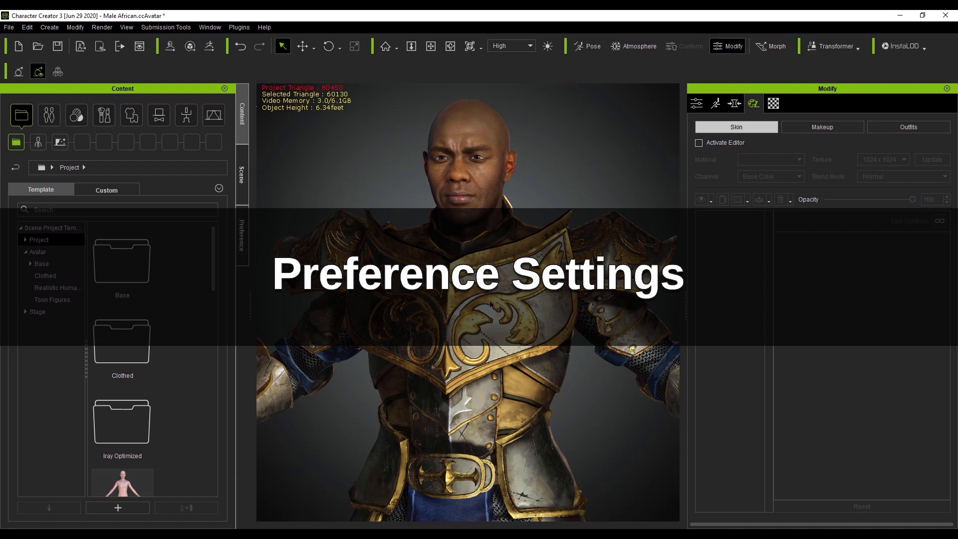
- Activate the Dynamic Texture Editor on the head and bring up Task Manager for memory monitoring
click(242, 230)
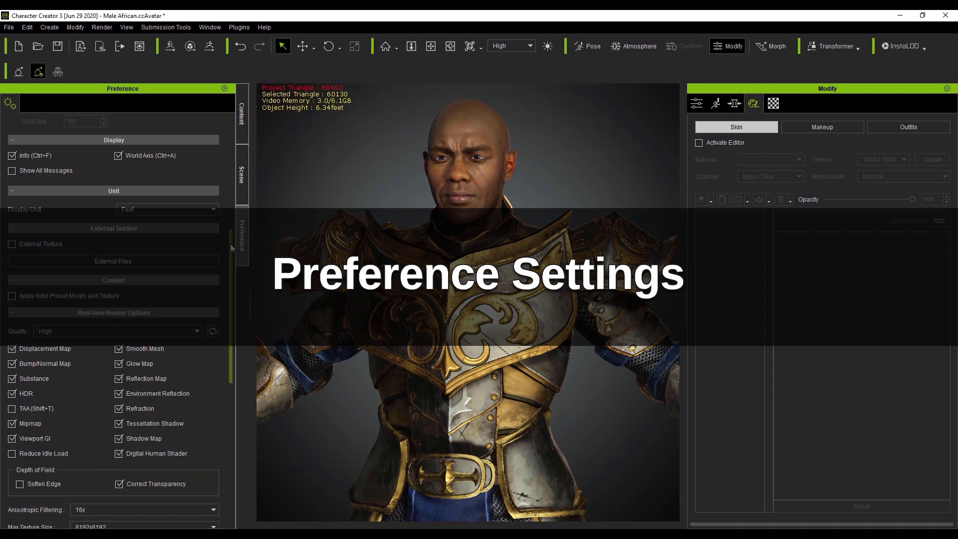
drag(229, 244, 214, 371)
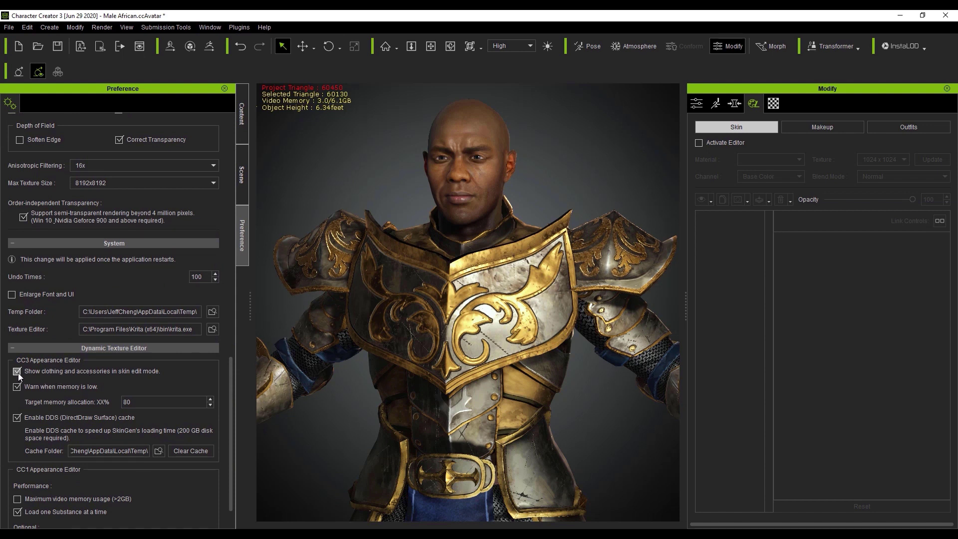
click(698, 142)
key(ctrl+shift+Escape)
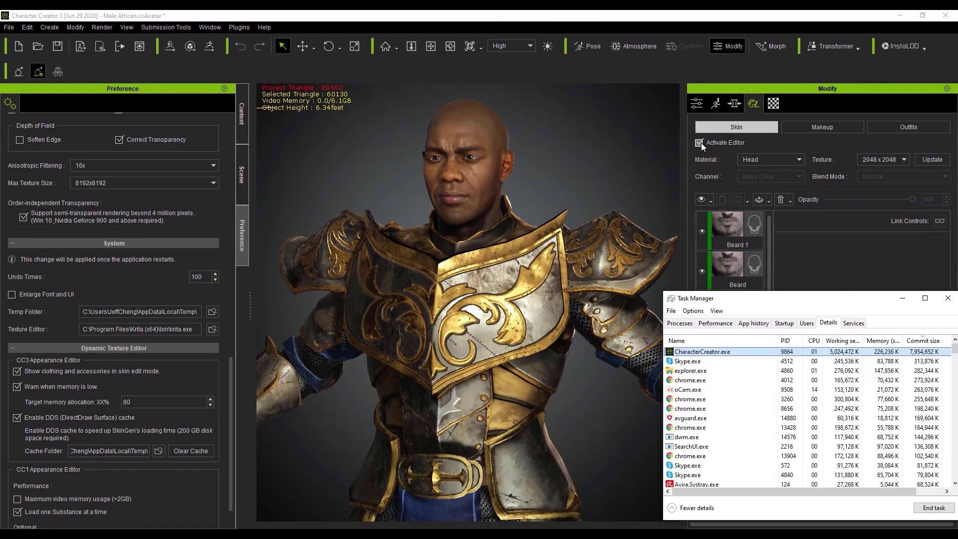
- Hide clothing in skin edit mode, restart the skin editor, and recheck memory in Task Manager
click(16, 374)
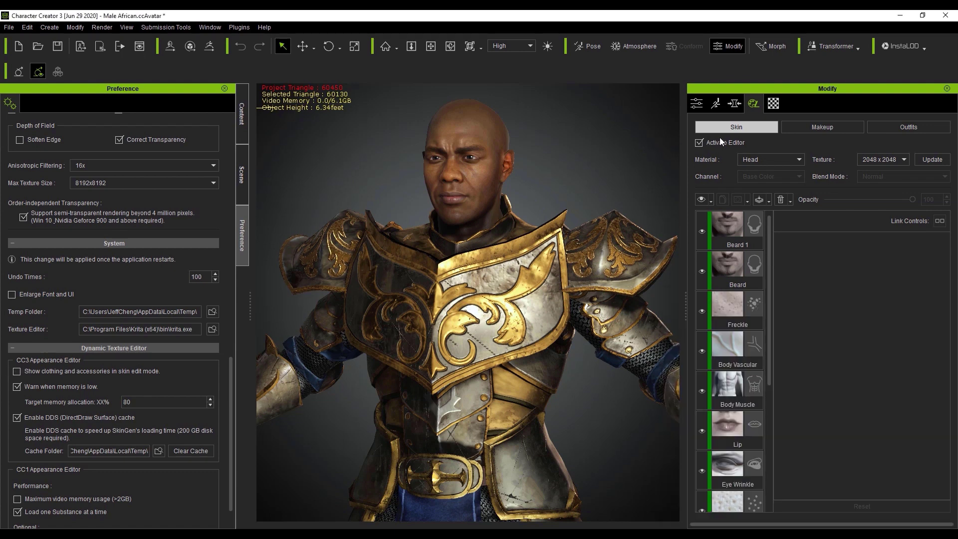
click(705, 142)
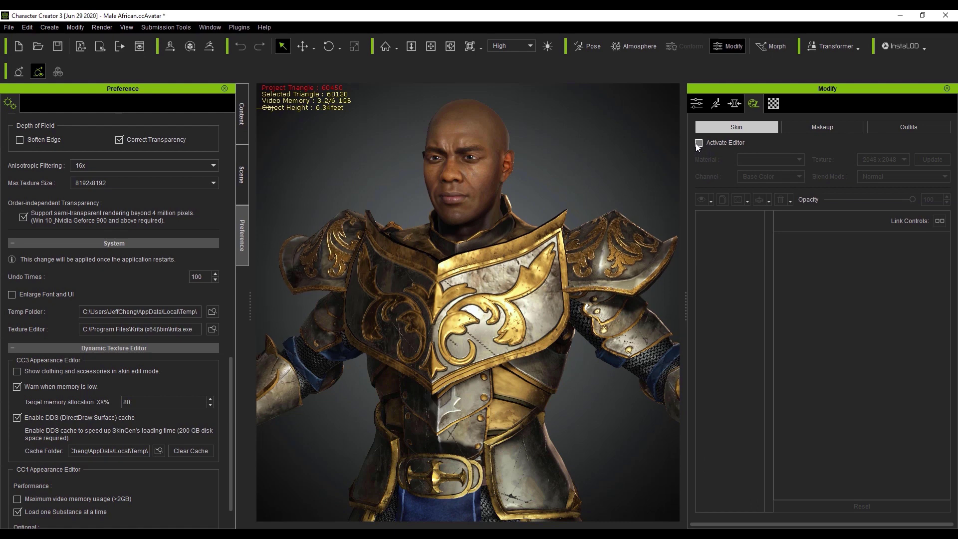
click(697, 144)
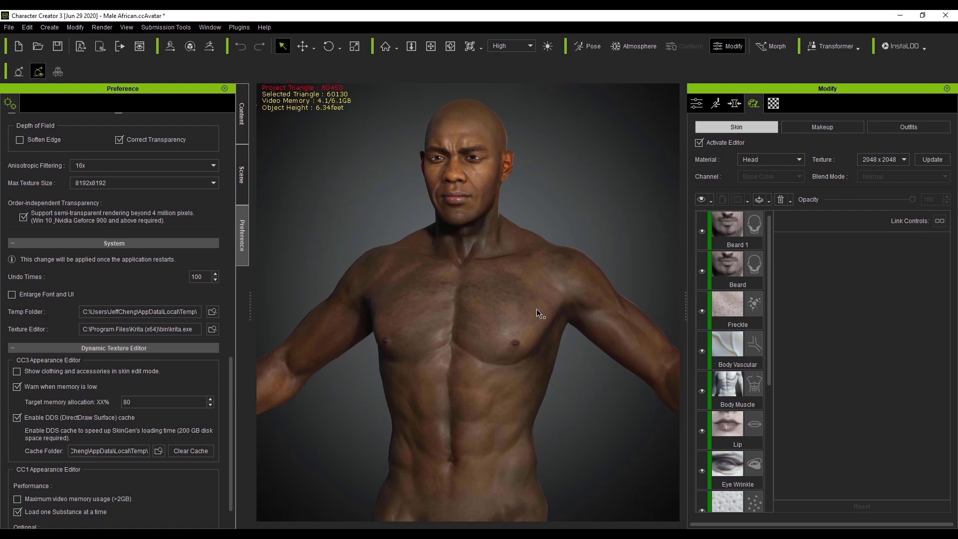
key(ctrl+shift+Escape)
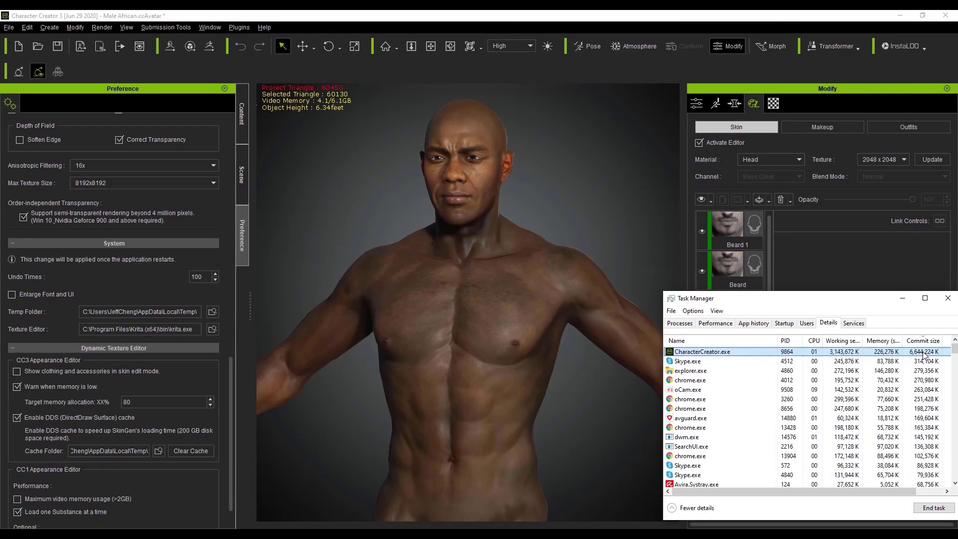
click(95, 417)
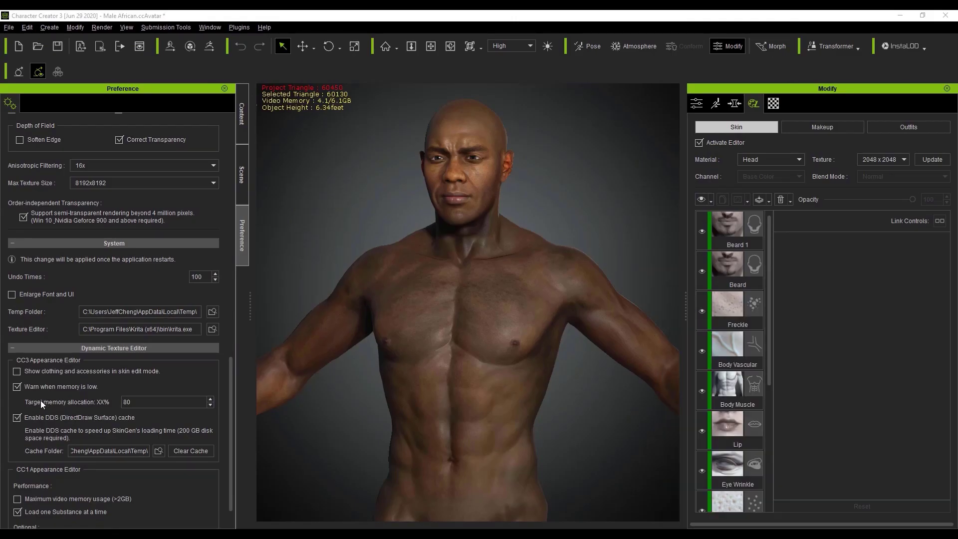
- Apply Face Dirt from Skin > Acquired > 1_Dirt and dismiss the not-enough-memory warning
click(17, 386)
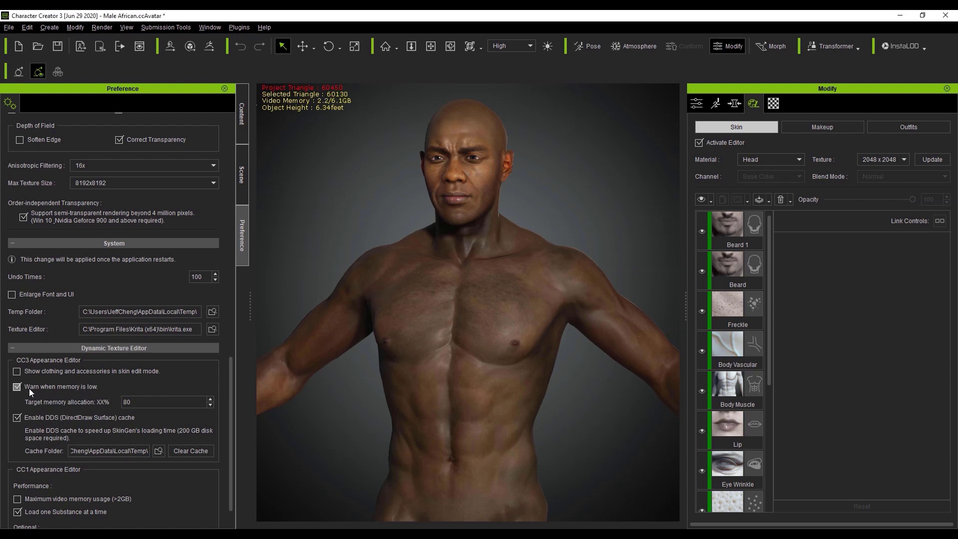
click(242, 128)
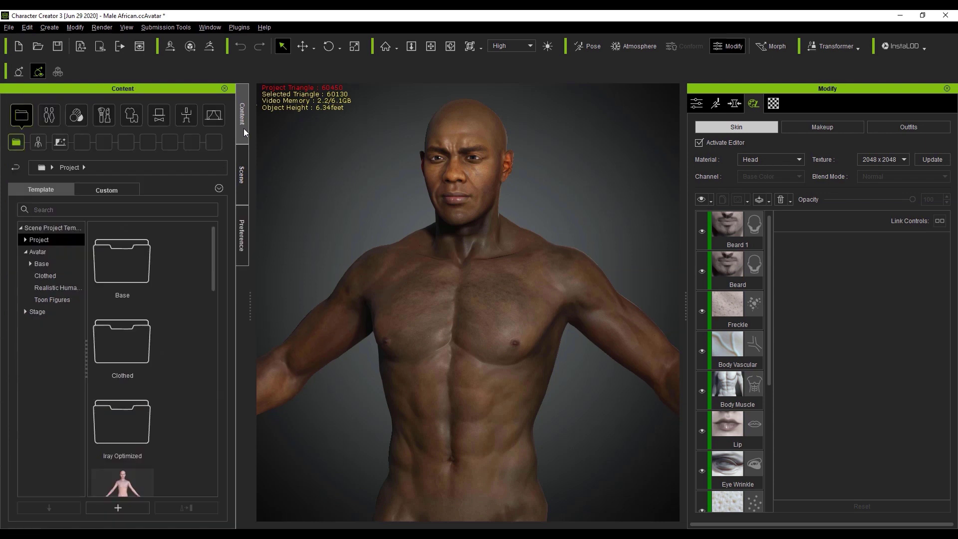
click(76, 119)
click(147, 142)
double_click(131, 265)
drag(122, 339, 444, 259)
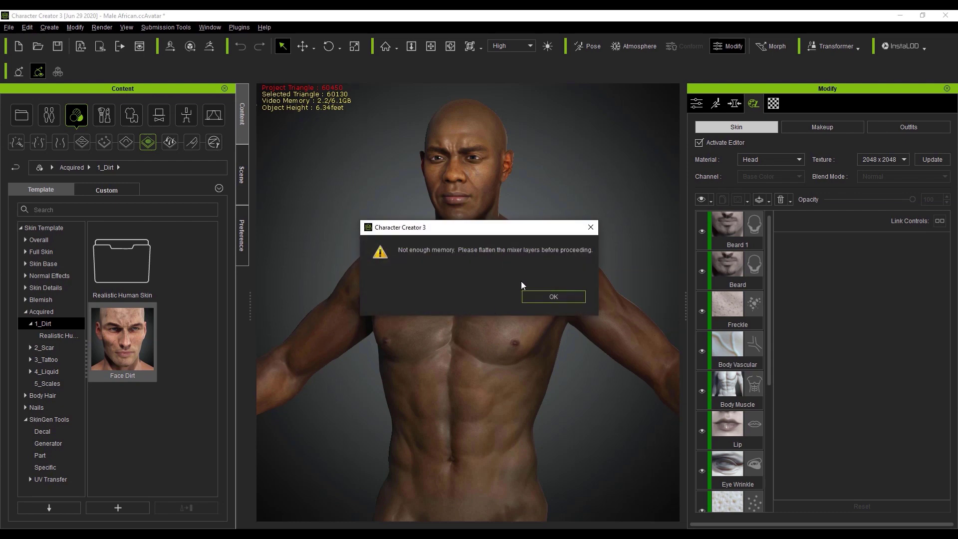
click(539, 297)
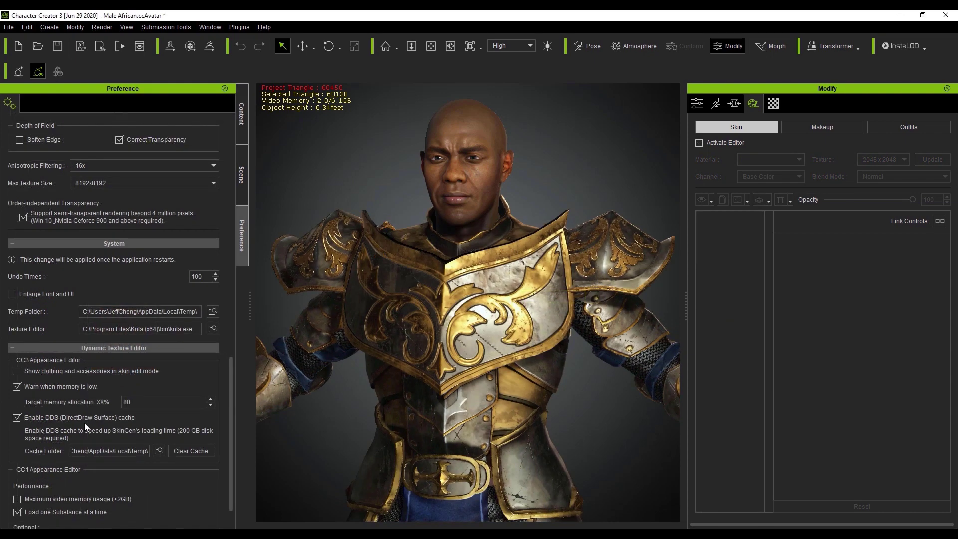
- Locate the DDS cache folder path and get the stopwatch ready to time the editor load
click(159, 451)
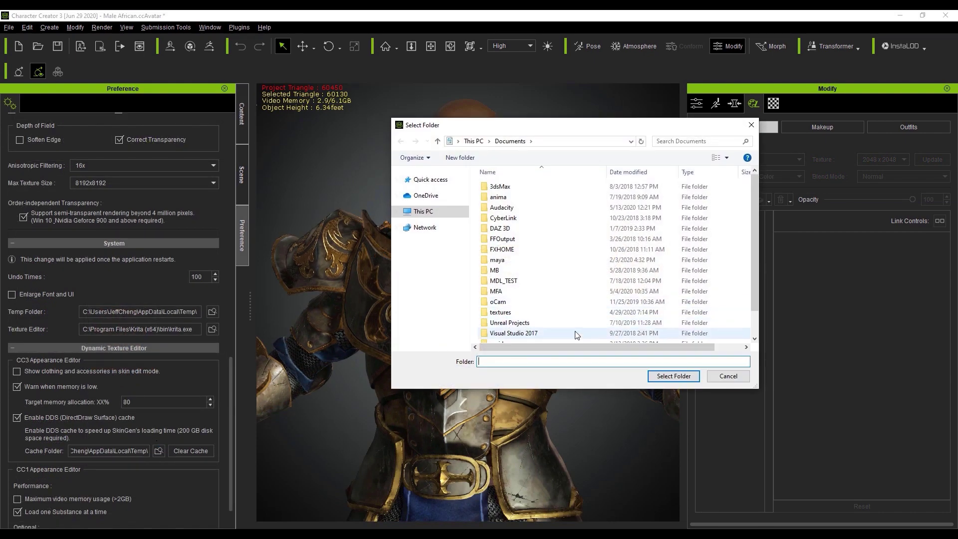
click(728, 375)
drag(110, 451, 44, 451)
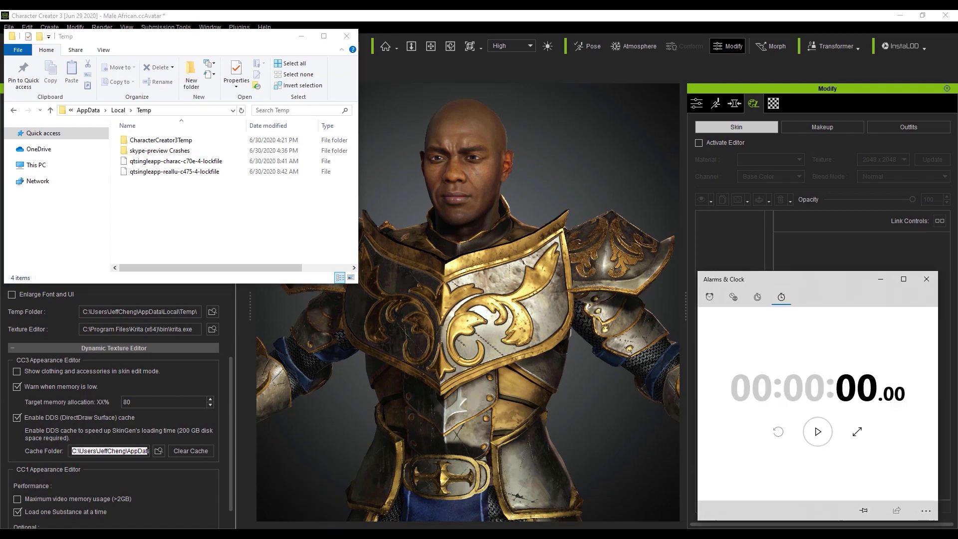
click(816, 430)
- Time the cached skin editor load at 54.88 seconds, inspect a .dds file, then deactivate the editor
click(713, 143)
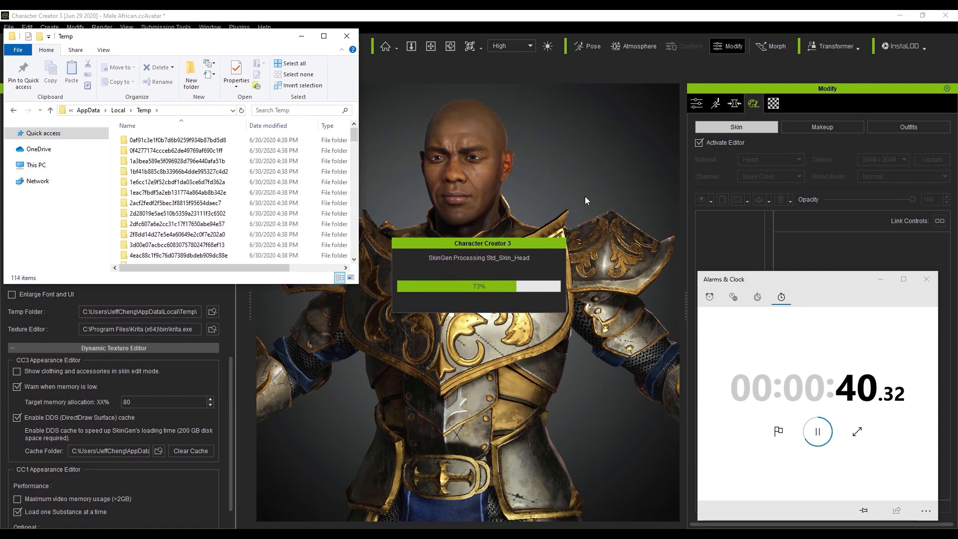
click(816, 431)
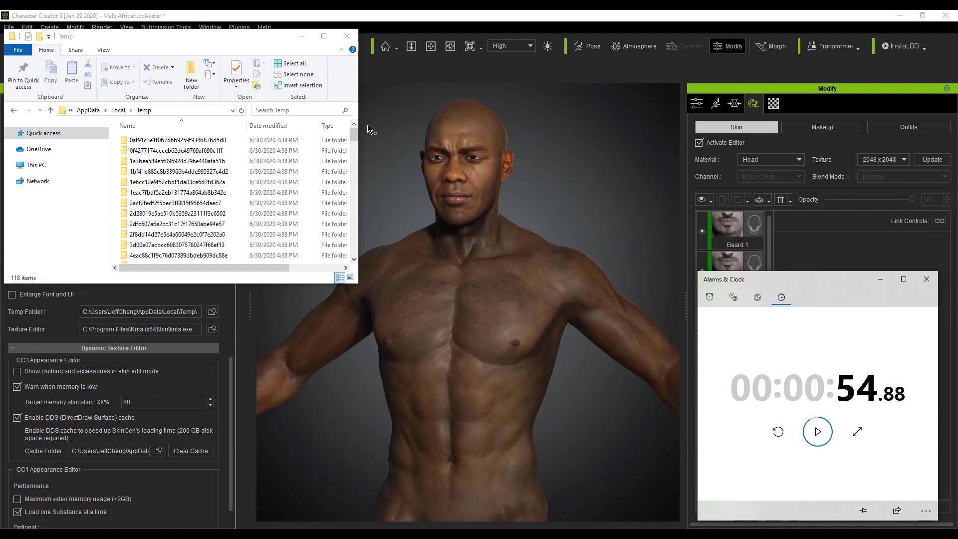
drag(355, 130, 820, 270)
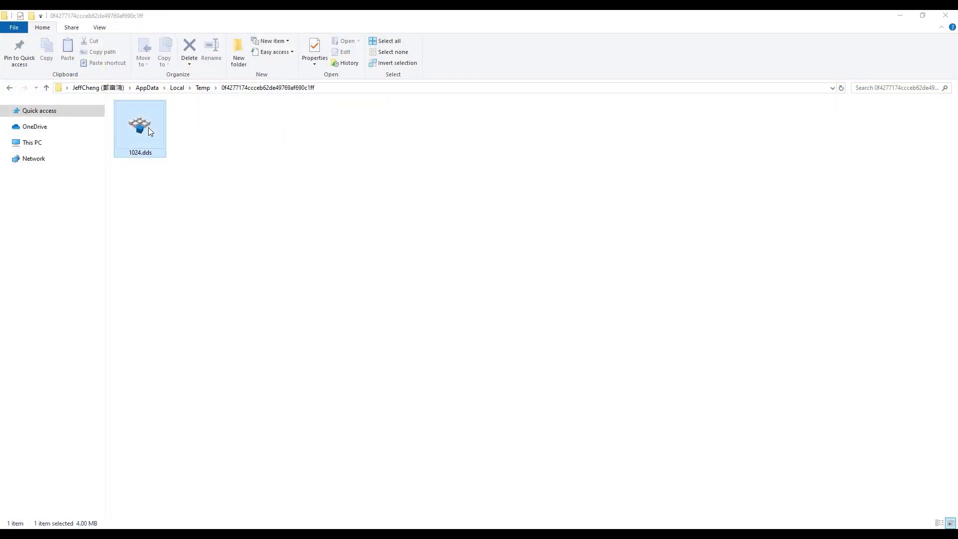
double_click(149, 129)
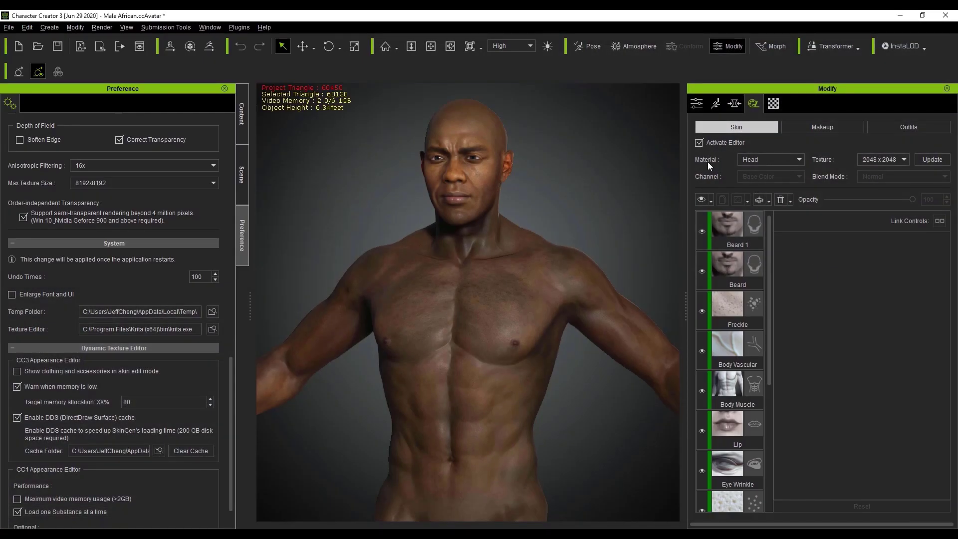
click(698, 143)
key(alt+Tab)
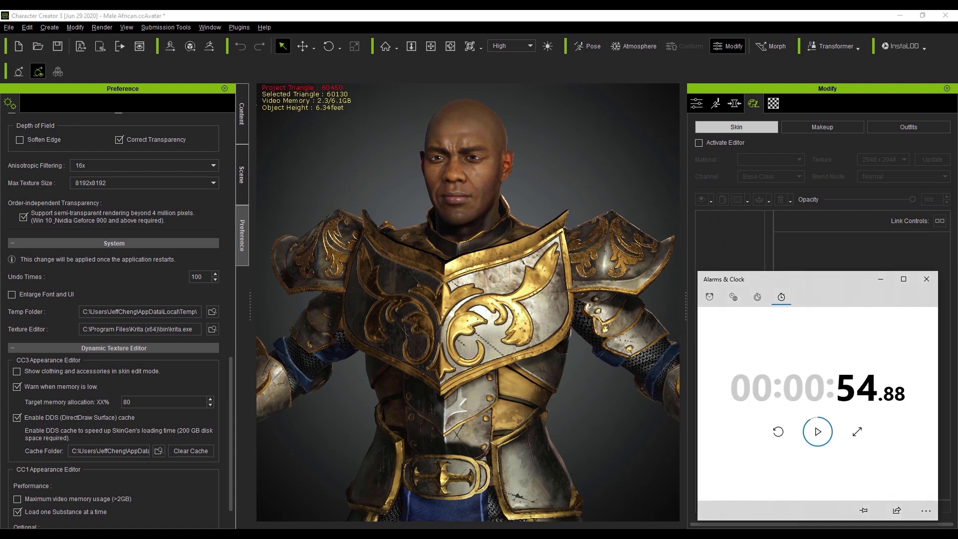
- Reset the stopwatch and re-time the skin editor load, finishing at 36.28 seconds
click(778, 432)
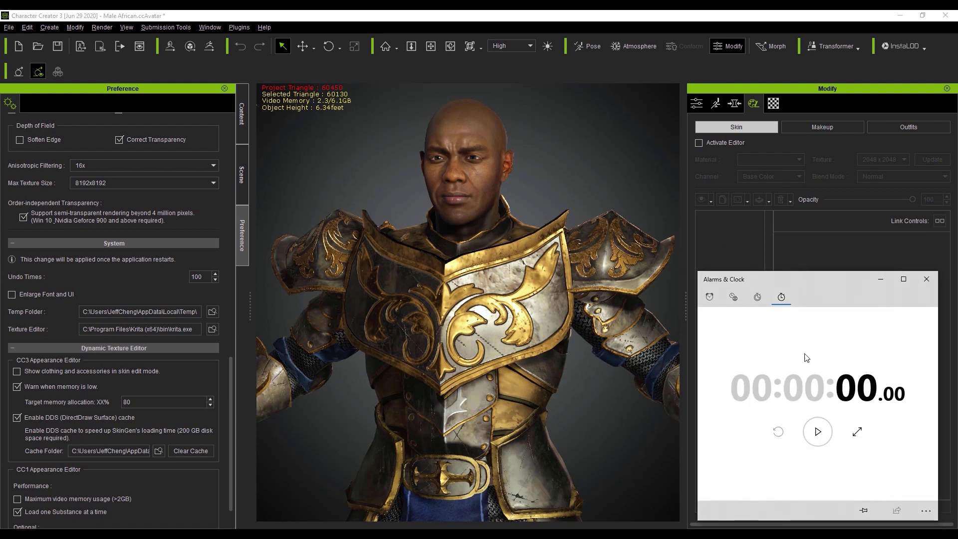
click(818, 430)
click(698, 142)
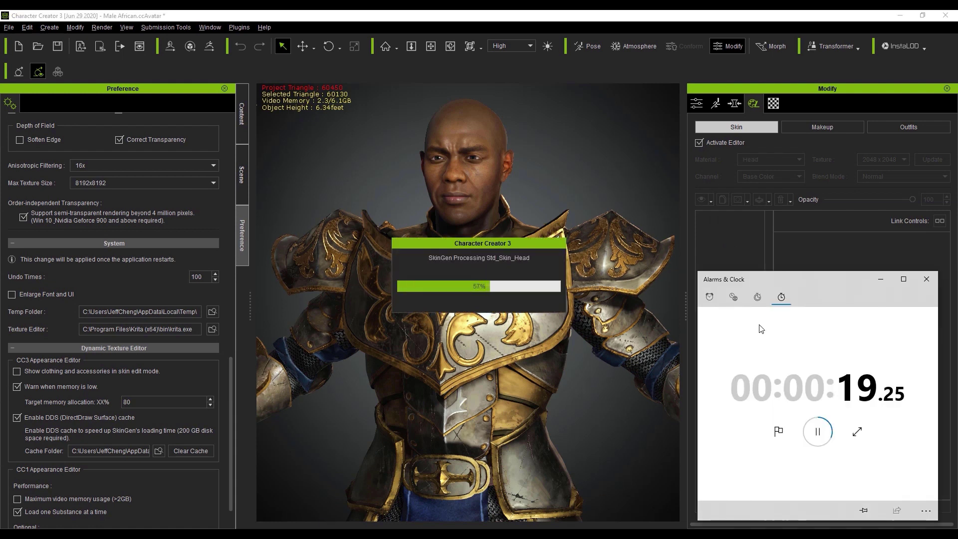
click(817, 431)
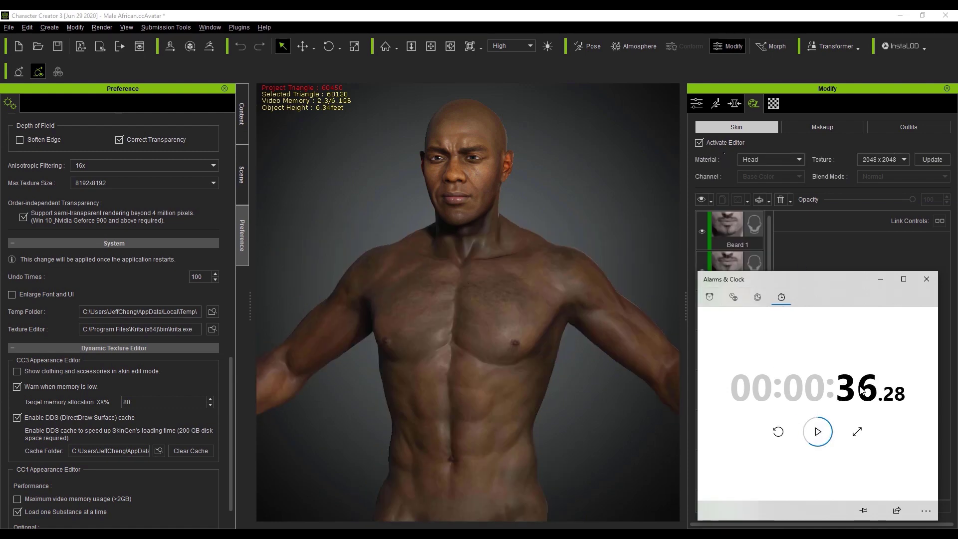
- Select the Body Vascular layer, clear the SkinGen cache, and check the Temp folder
click(813, 236)
click(725, 349)
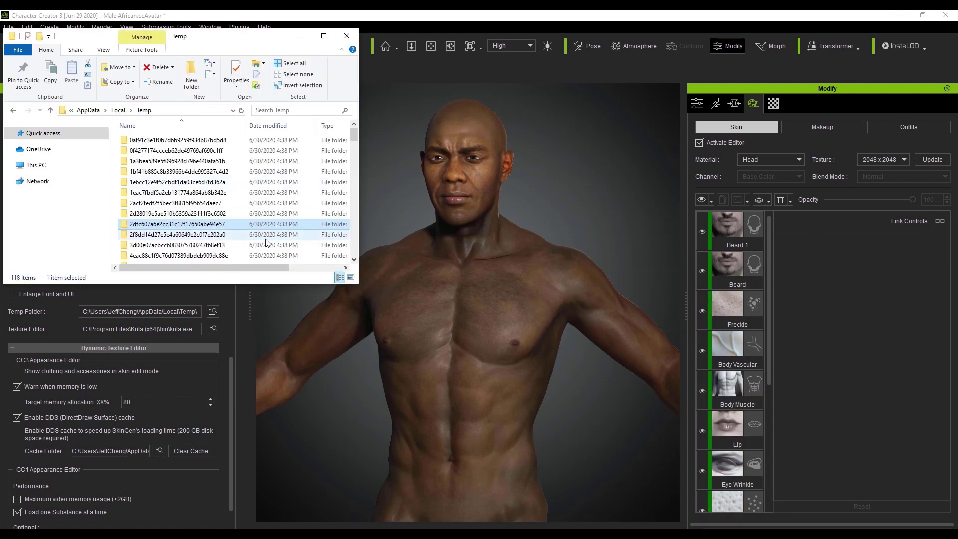
drag(355, 140, 353, 146)
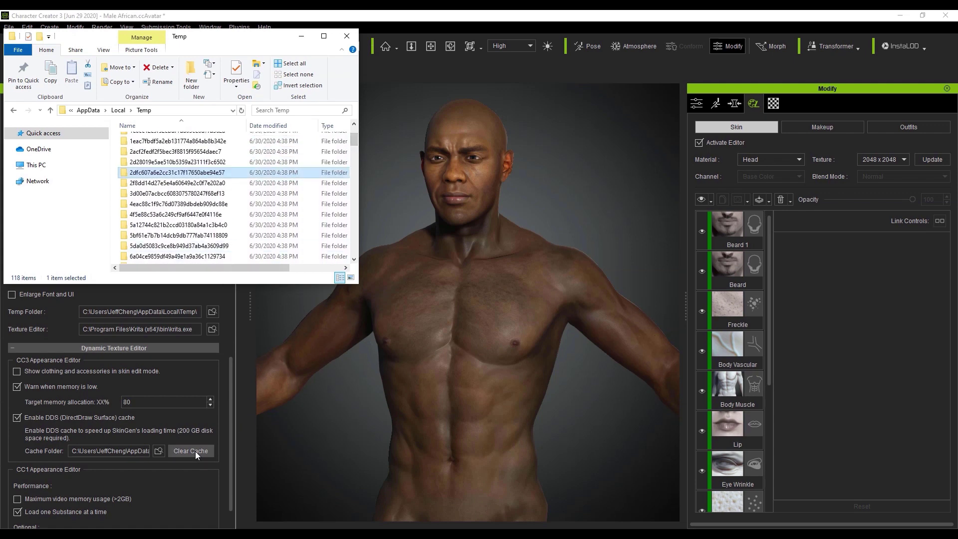
click(186, 451)
key(alt+Tab)
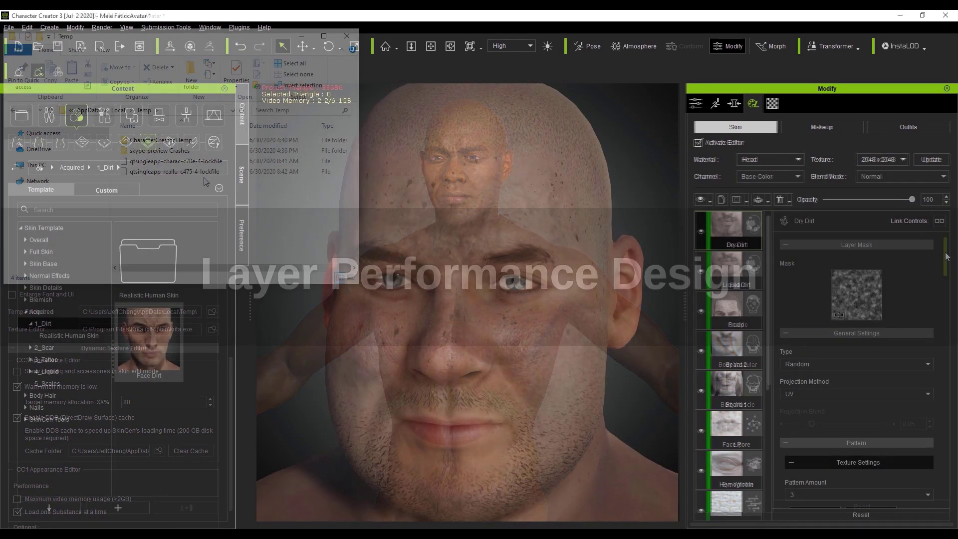
- Raise the Dry Dirt tiling from 2 to 7 and drop its pattern scale from 500 to 0
scroll(948, 265, down, 10)
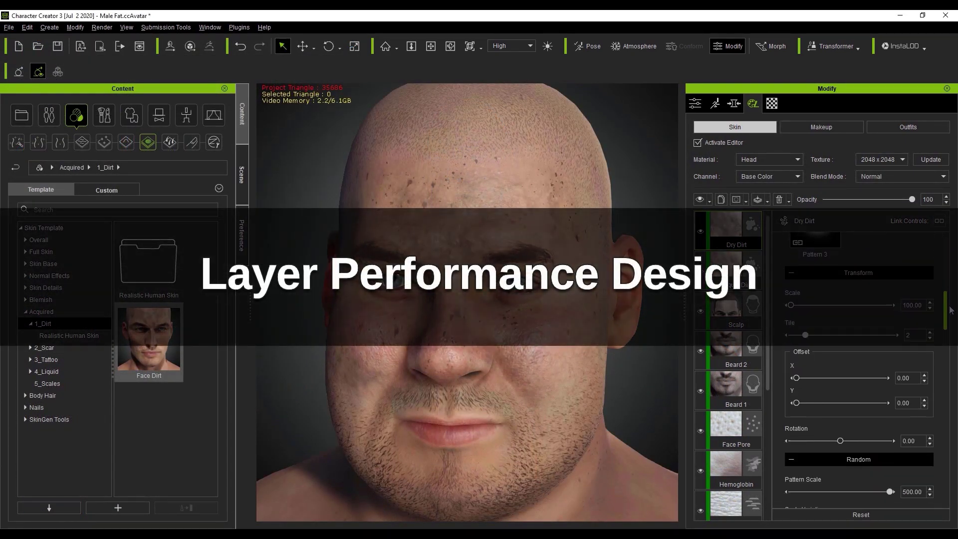
drag(804, 277, 836, 277)
drag(889, 432, 746, 423)
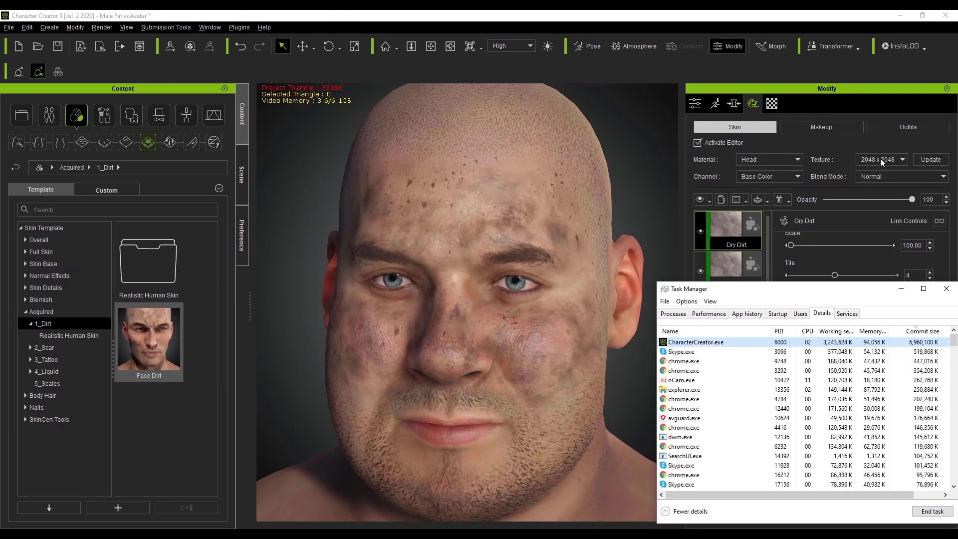
- Set the head texture to 512 x 512 and the Dry Dirt Scale Variation to 1.00
click(880, 158)
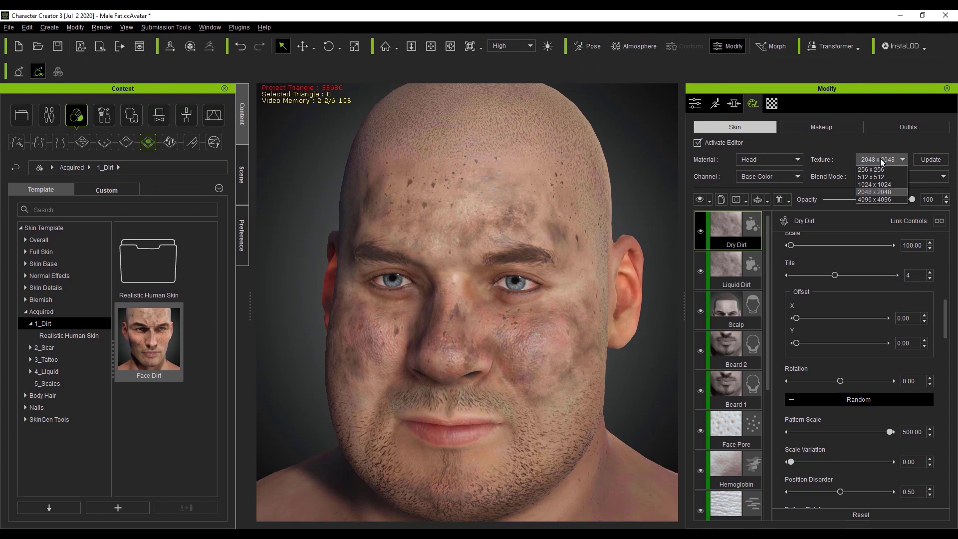
click(861, 176)
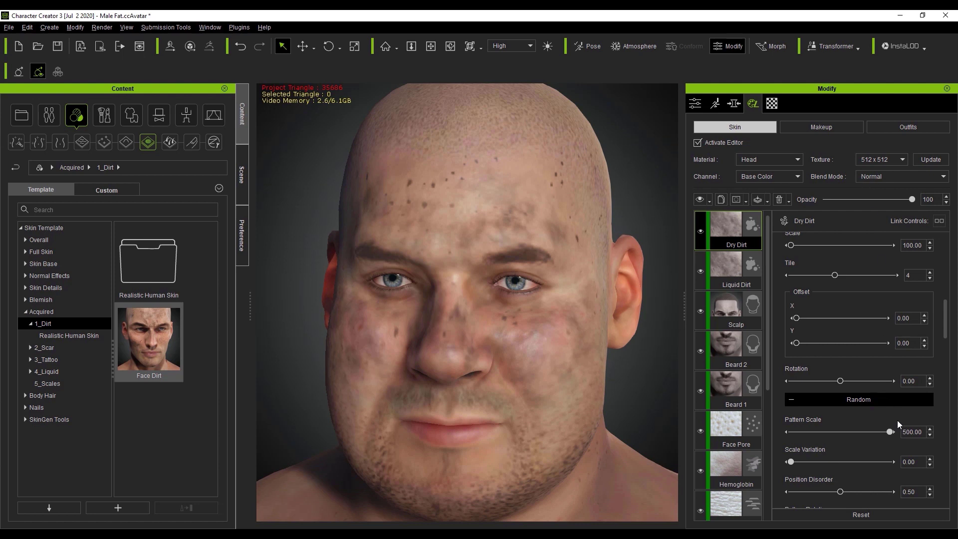
mouse_move(890, 431)
mouse_down()
mouse_move(809, 431)
mouse_move(907, 437)
mouse_up()
drag(808, 458, 893, 461)
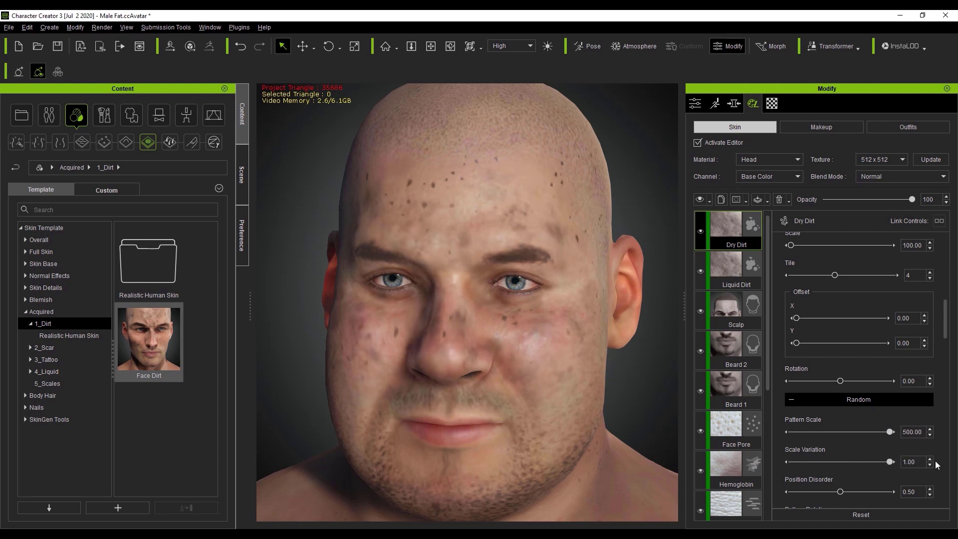
scroll(923, 444, up, 5)
- Check memory in Task Manager, keep Head as the material, and apply the update
key(ctrl+shift+Escape)
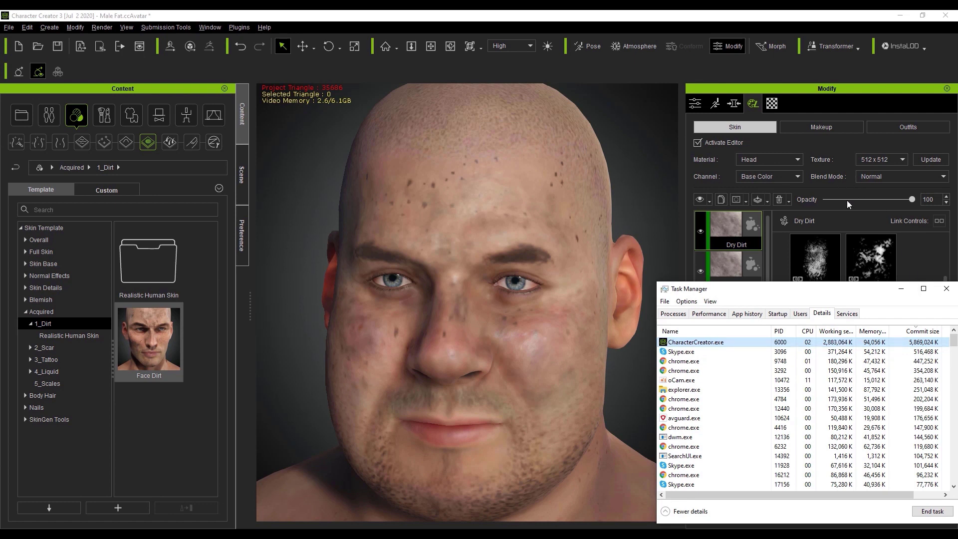
click(840, 175)
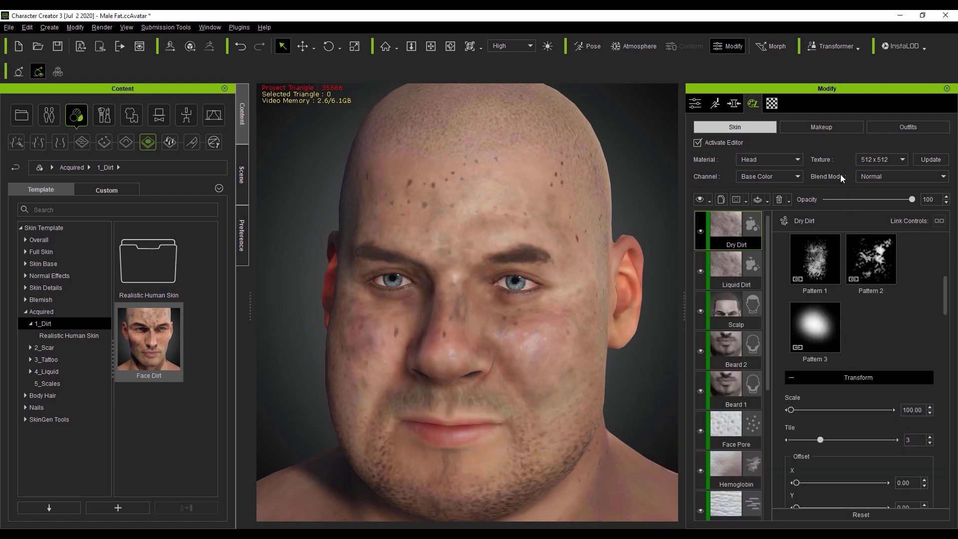
click(762, 160)
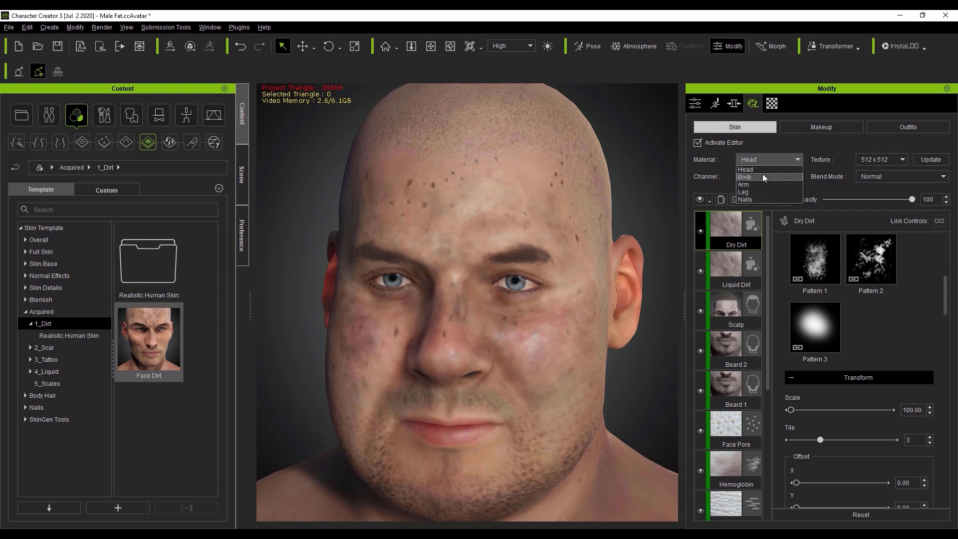
click(918, 144)
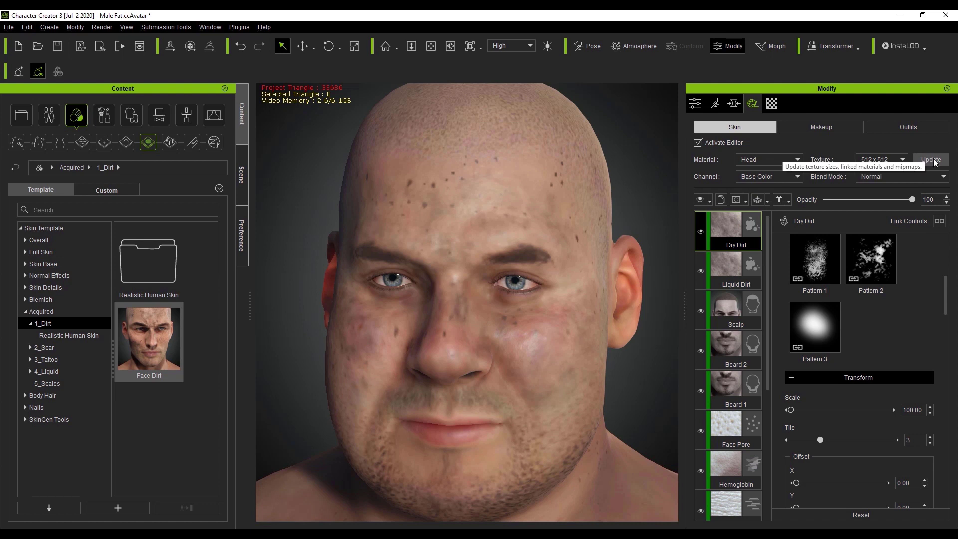
click(930, 160)
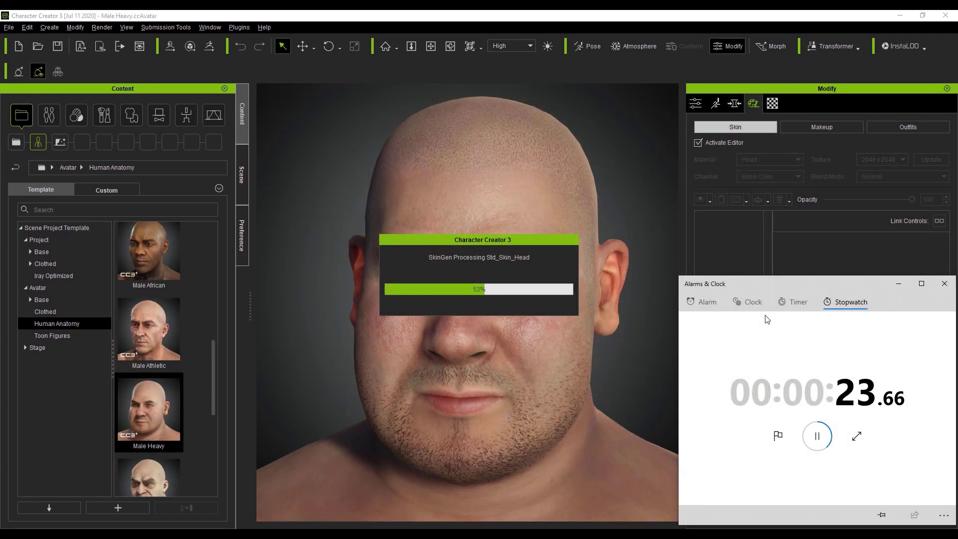
- Stop the stopwatch at 51.62 seconds once the Male Heavy skin layers finish processing
key(space)
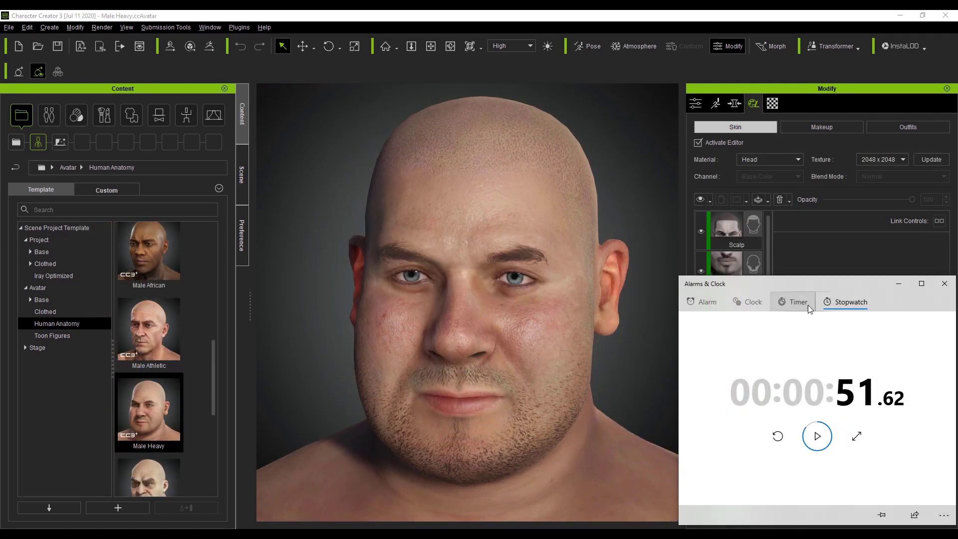
click(808, 249)
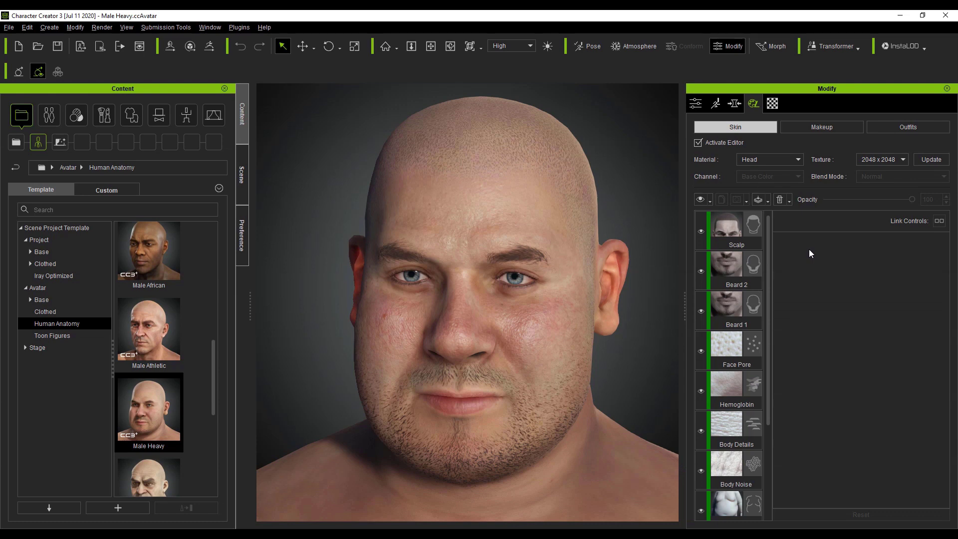
- On the Scalp layer, set Pore Tile to 147 and hair primary colour expansion to -0.10
click(729, 232)
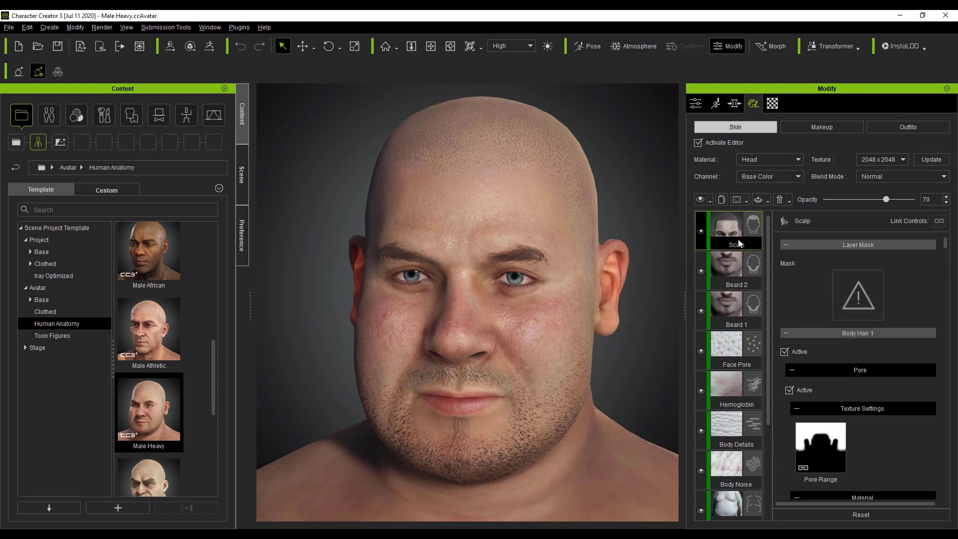
scroll(945, 244, down, 5)
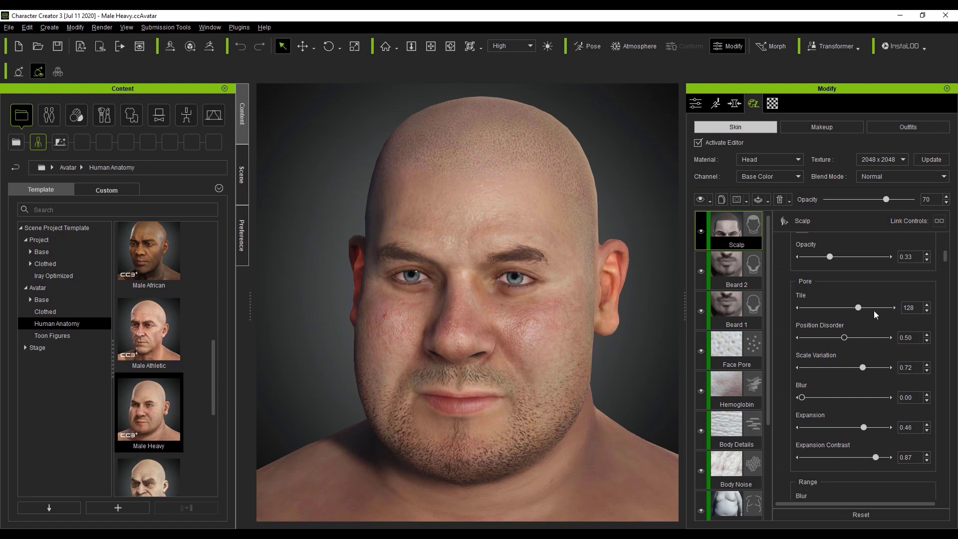
mouse_move(858, 308)
mouse_down()
mouse_move(822, 307)
mouse_move(869, 306)
mouse_up()
drag(946, 258, 946, 279)
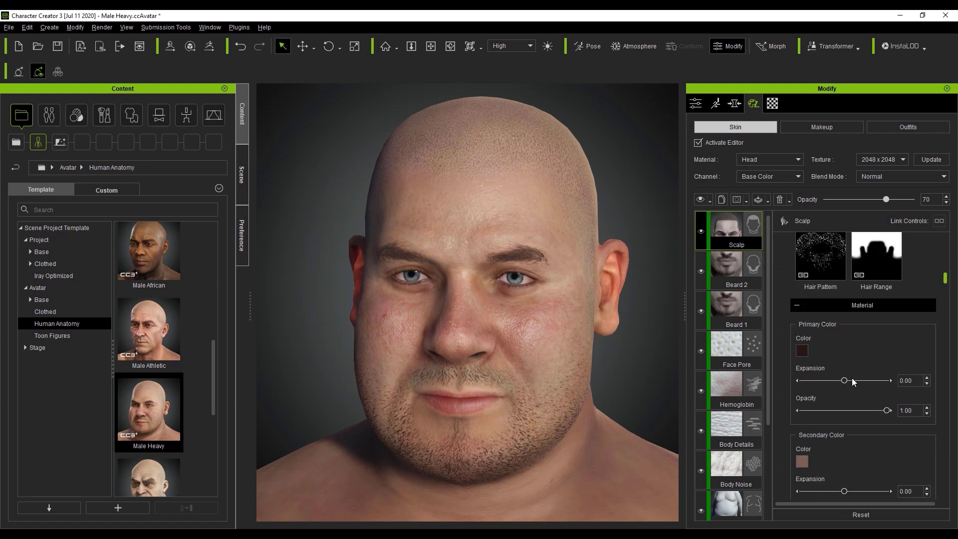
drag(801, 380, 839, 374)
drag(946, 258, 946, 248)
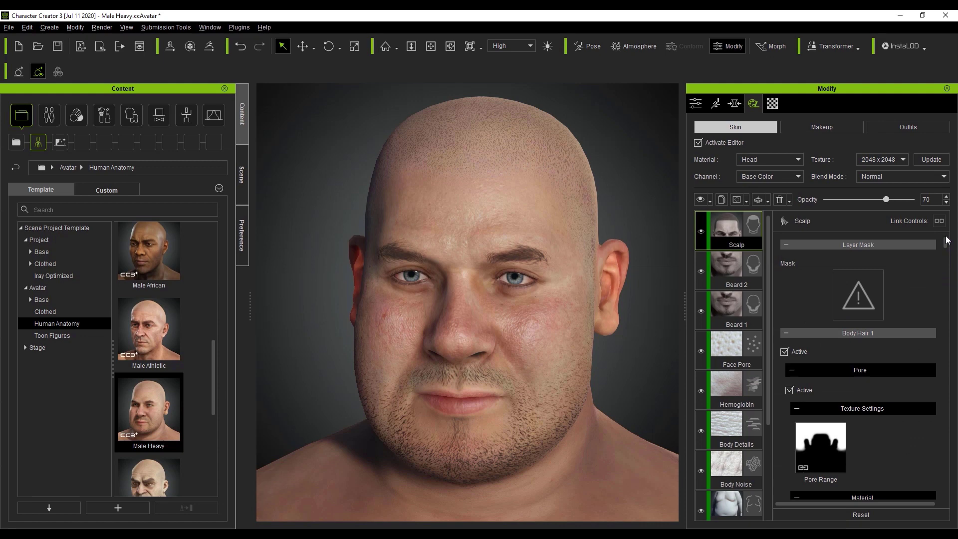
click(767, 202)
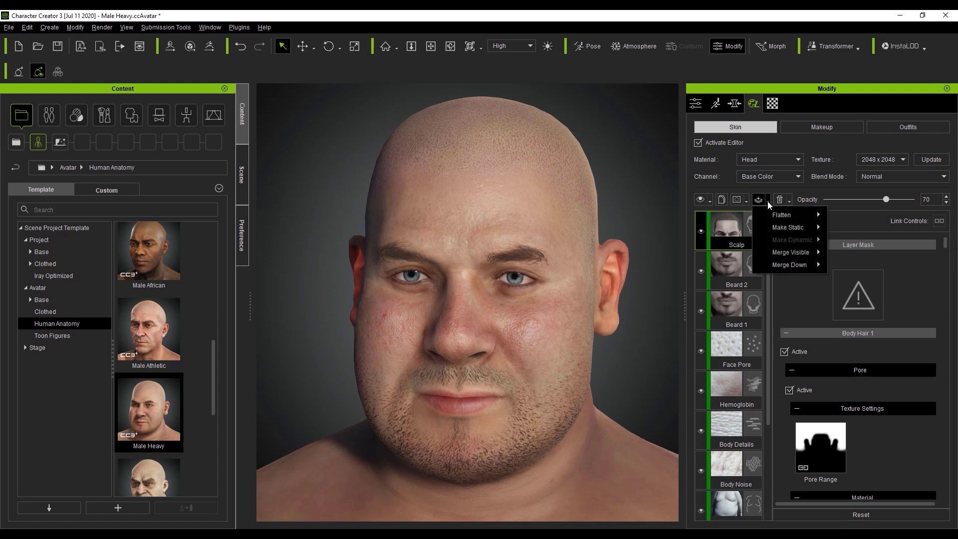
- Switch to the Body material and select its Body Hair layer
mouse_move(771, 215)
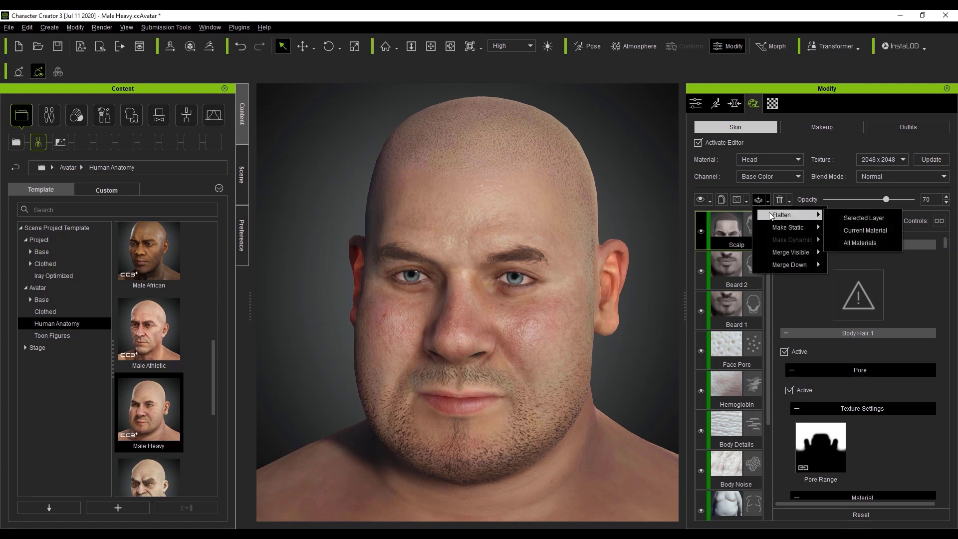
mouse_move(793, 227)
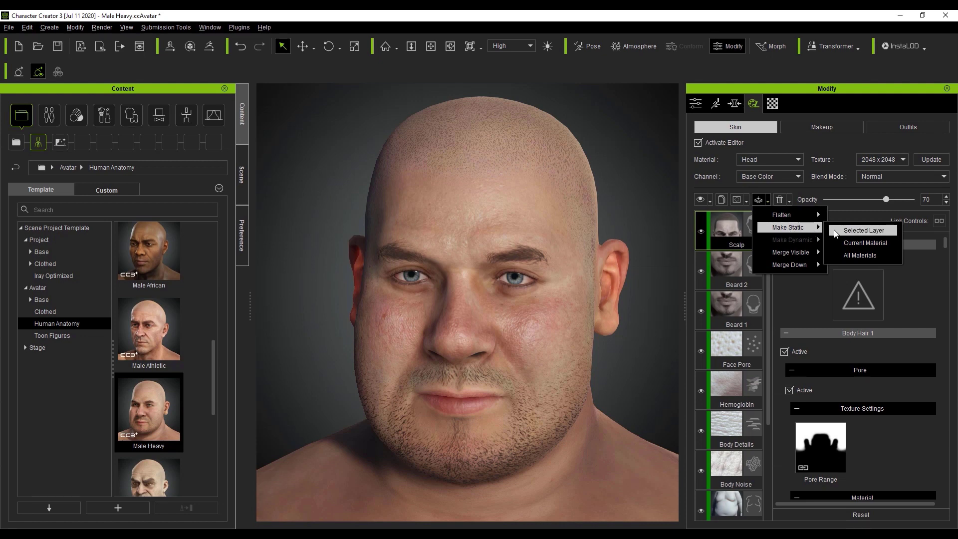
key(Escape)
key(Escape)
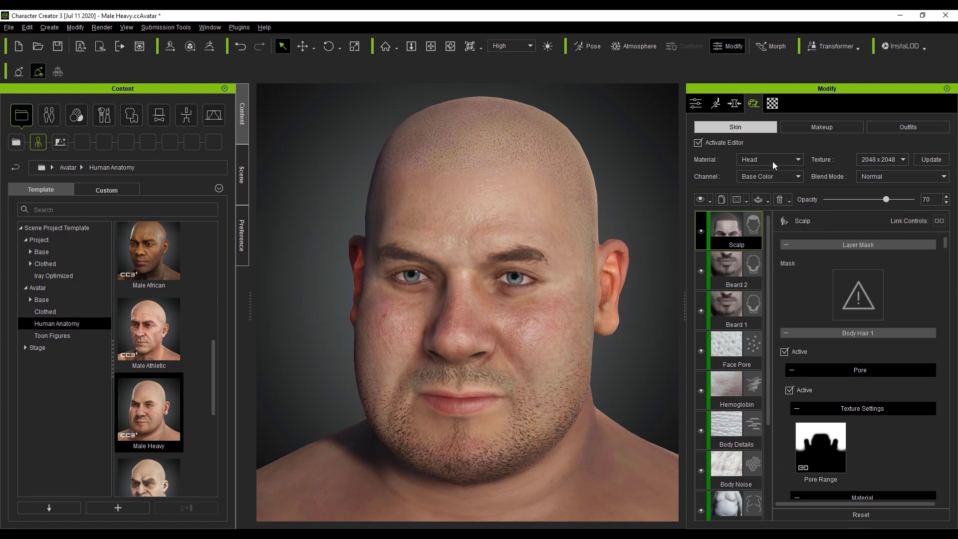
click(772, 160)
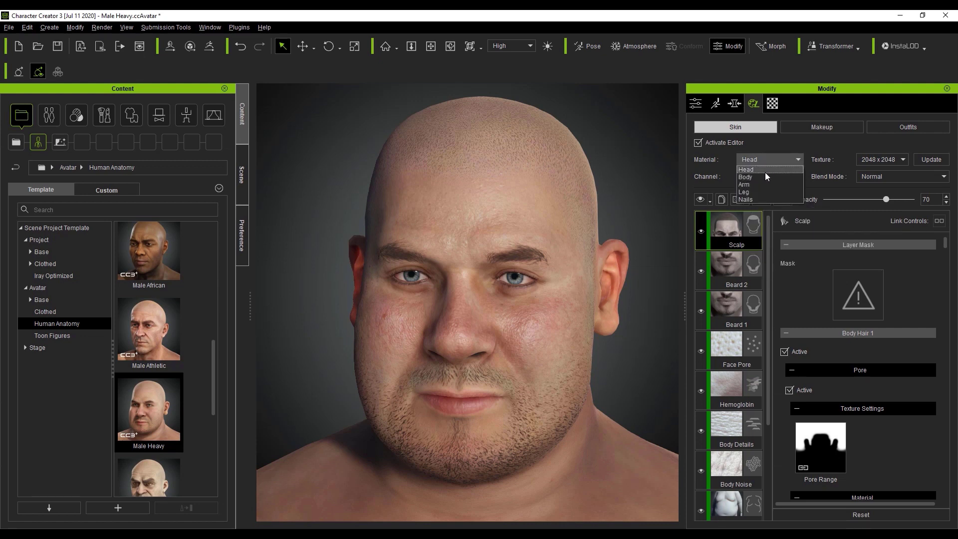
click(766, 177)
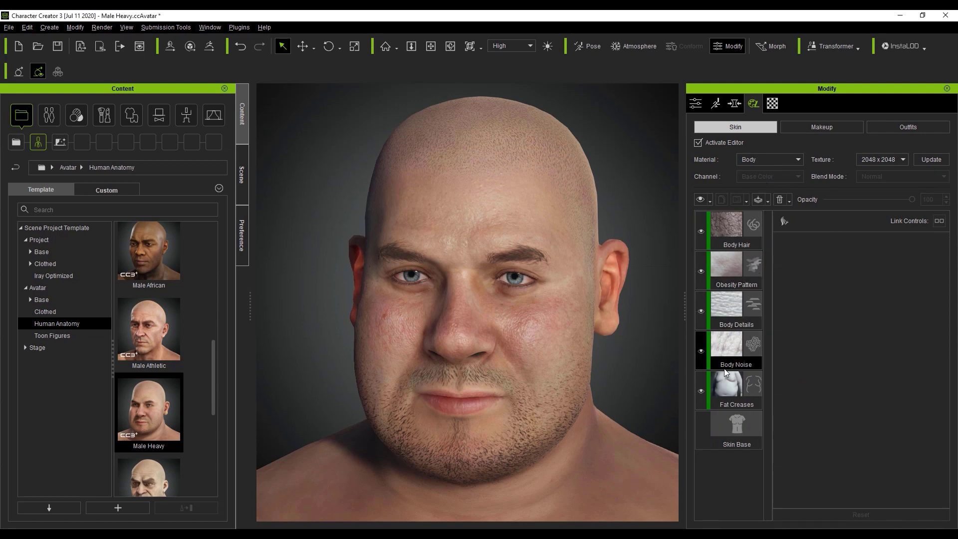
click(734, 245)
scroll(947, 255, down, 5)
scroll(946, 254, up, 5)
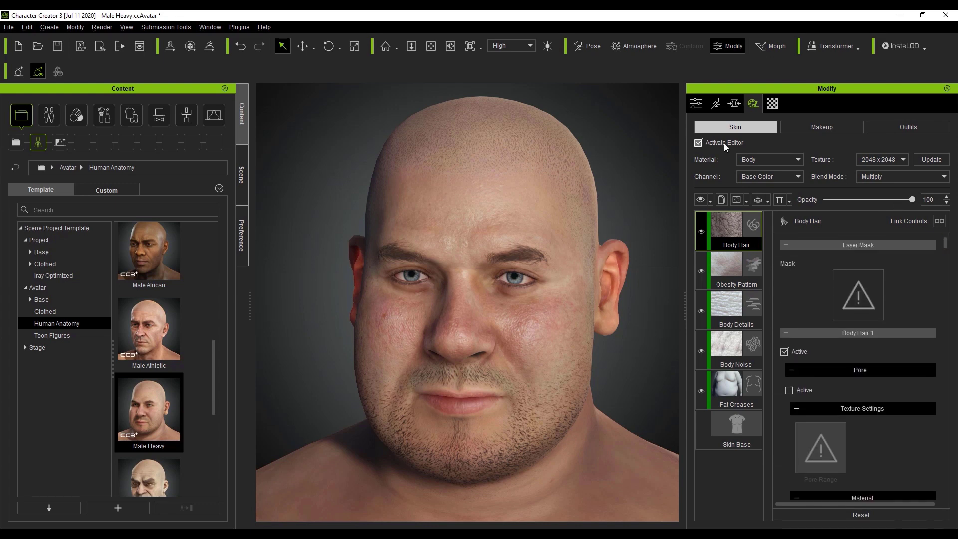
- Back on the Head material, flatten all materials at 2048 x 2048 and select Scalp
click(769, 159)
click(758, 171)
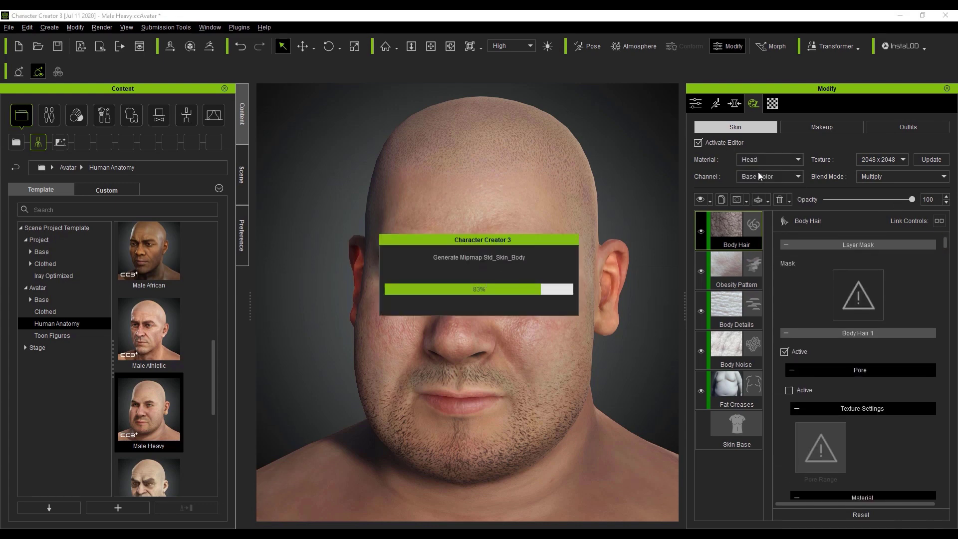
click(766, 201)
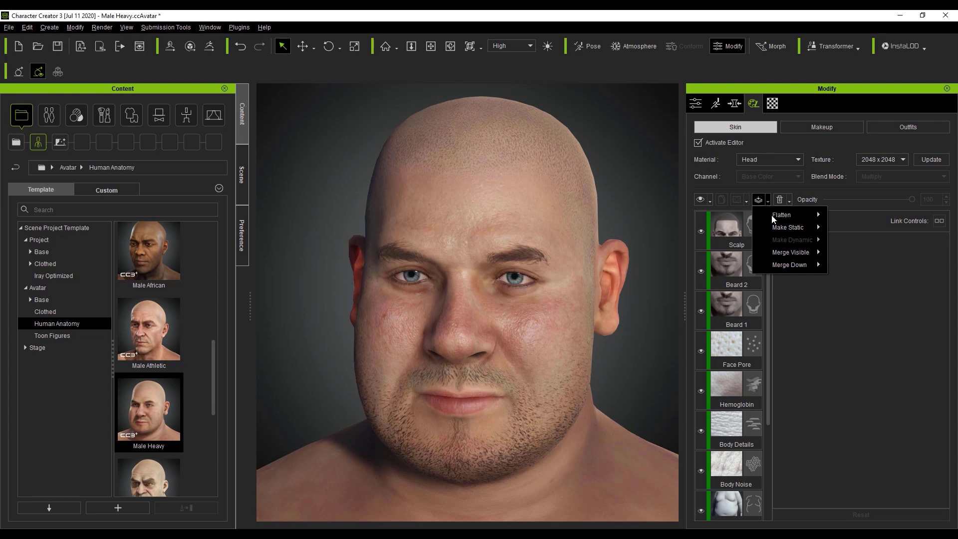
mouse_move(782, 219)
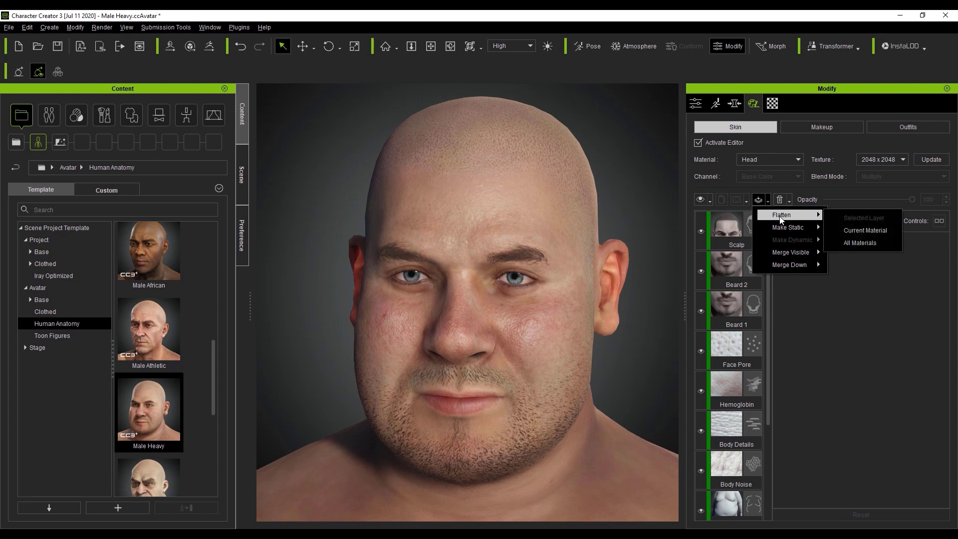
click(857, 243)
click(455, 288)
click(737, 247)
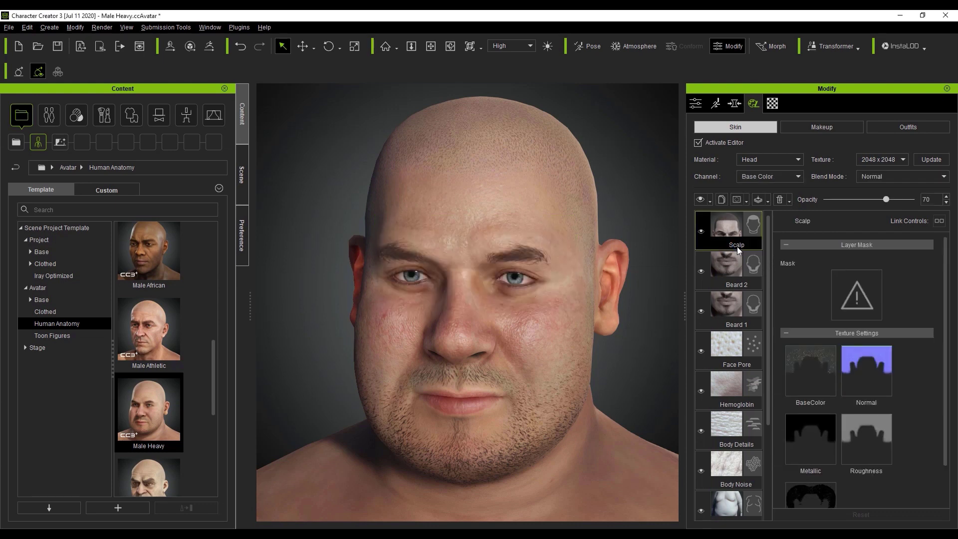
scroll(842, 309, down, 1)
scroll(781, 263, up, 1)
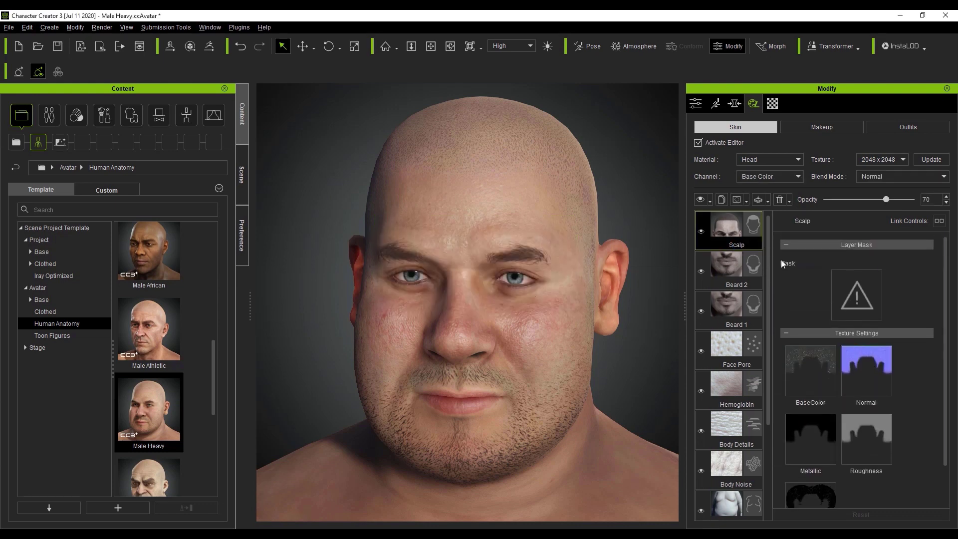
click(719, 306)
key(Down)
key(Down)
key(Down)
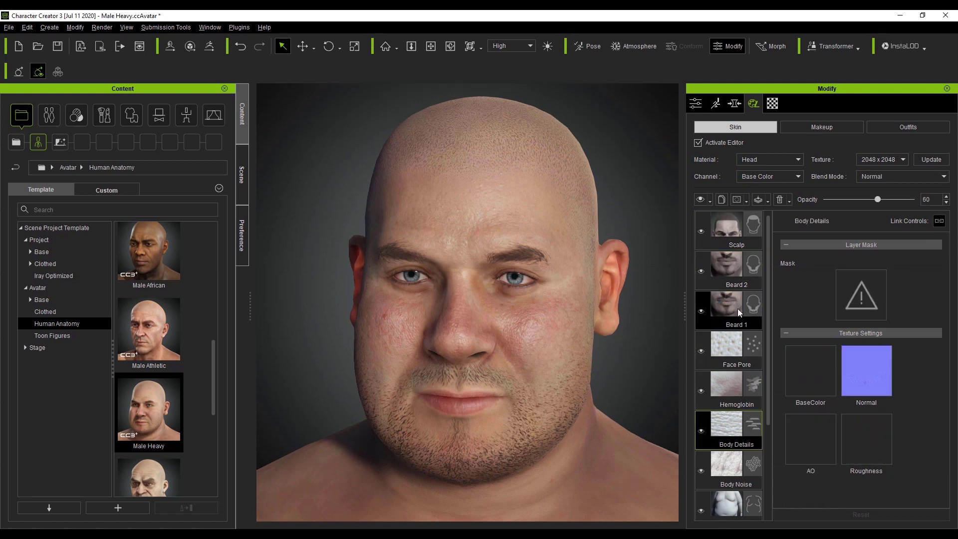
click(737, 230)
click(771, 160)
click(752, 177)
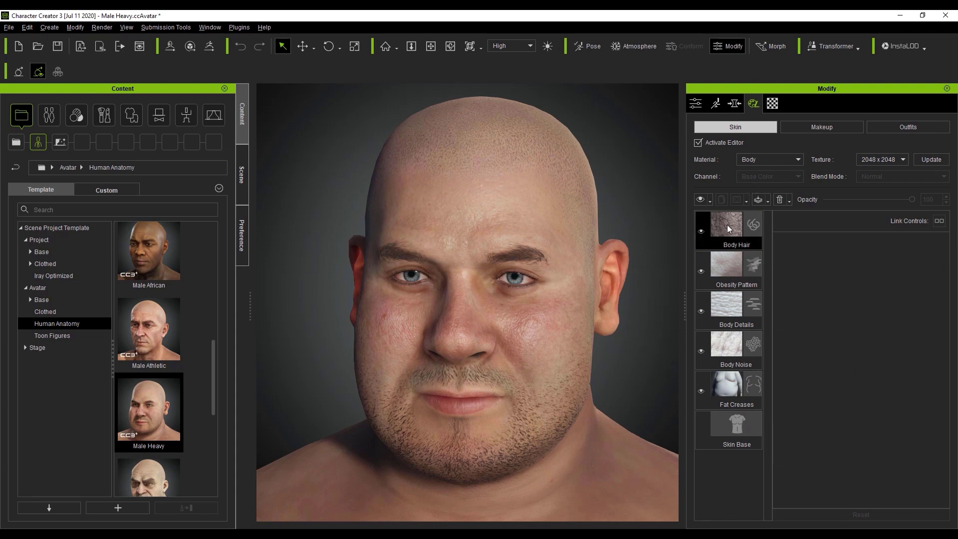
click(727, 227)
click(738, 268)
click(736, 322)
click(731, 349)
click(728, 386)
click(748, 235)
click(770, 164)
click(768, 166)
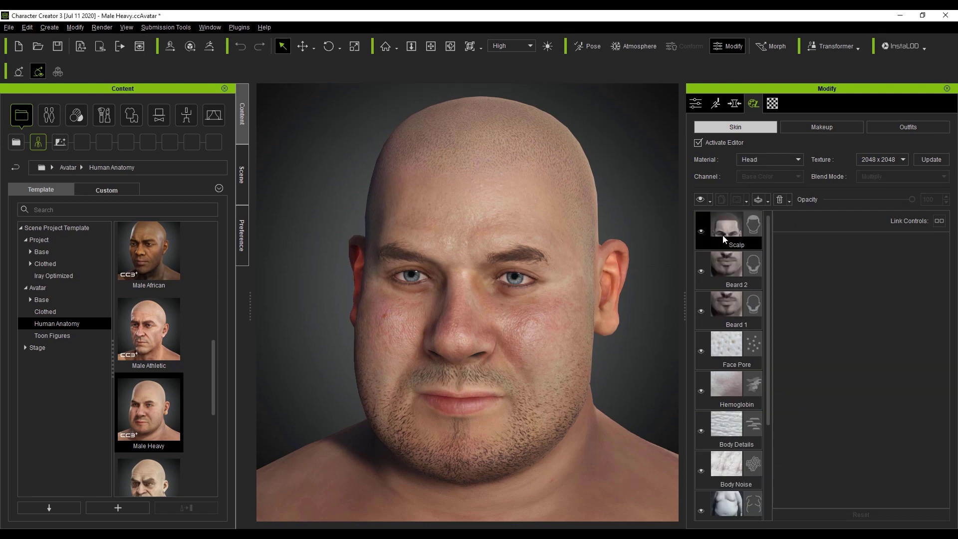
click(725, 236)
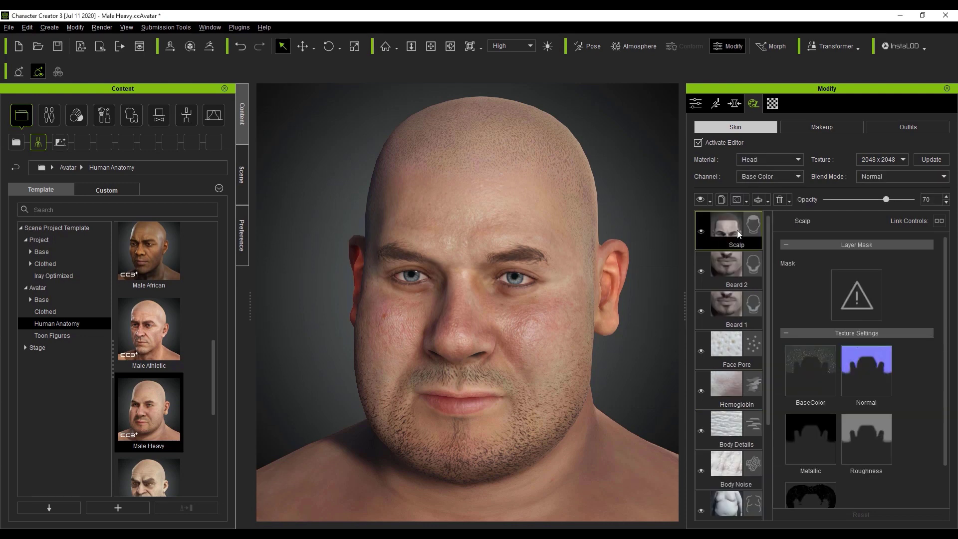
click(697, 143)
click(330, 494)
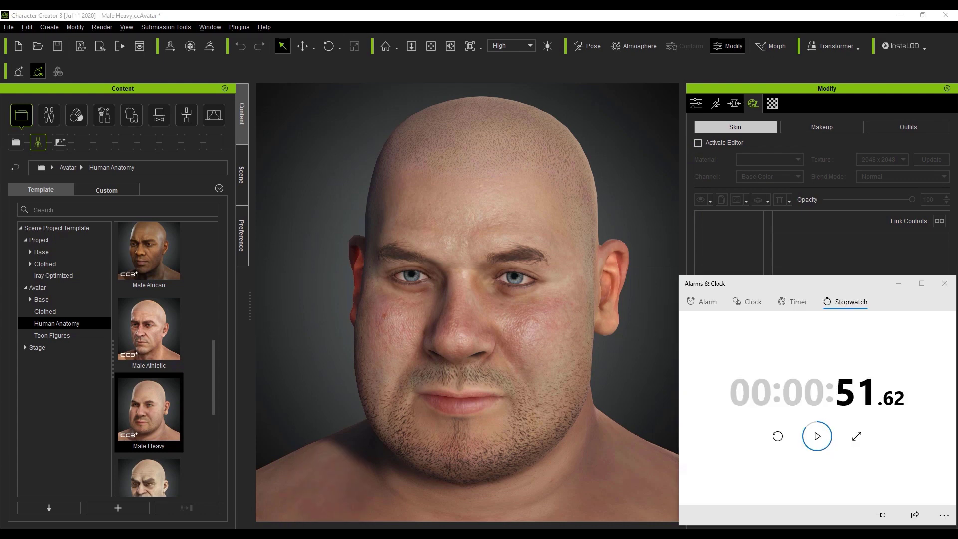
click(779, 435)
click(698, 143)
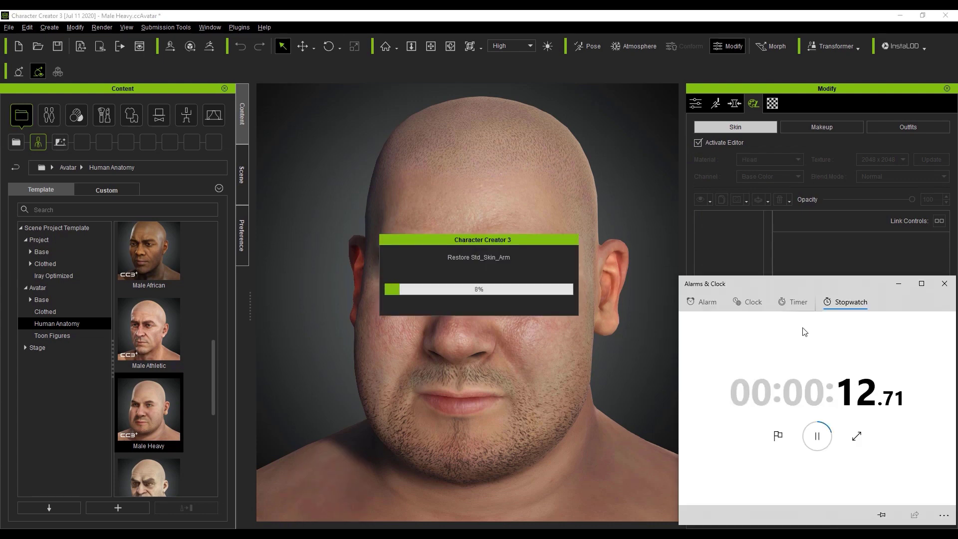
click(816, 435)
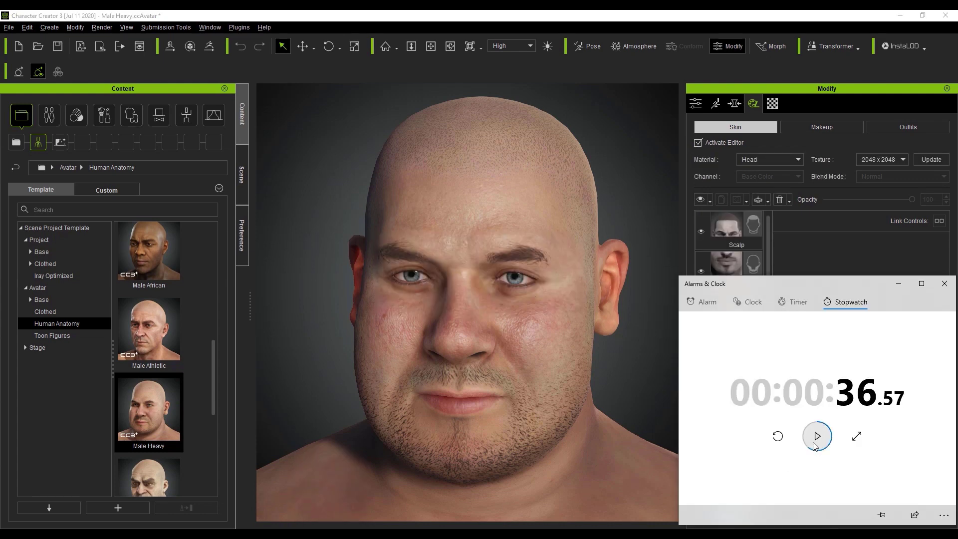
click(807, 241)
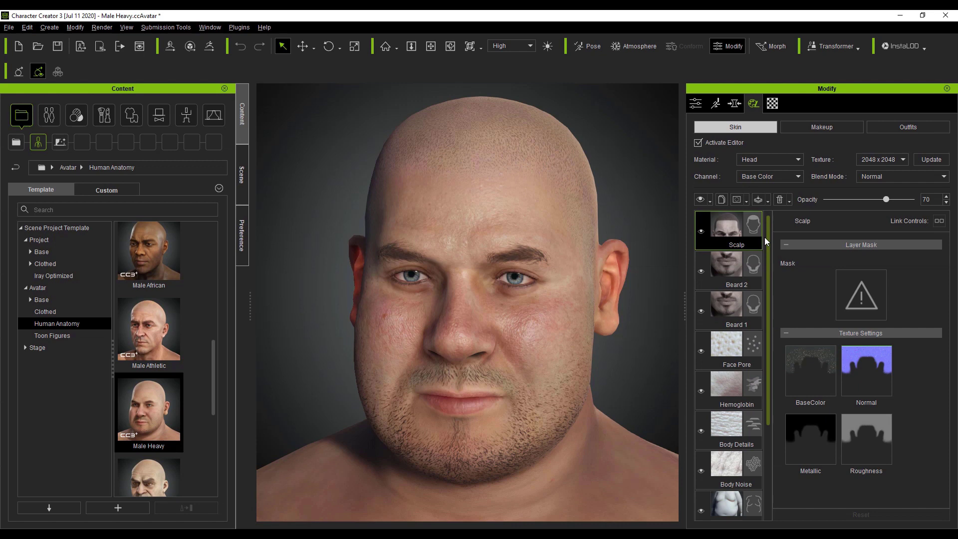
- Make the Head material's skin layers static, accepting the texture size
click(767, 200)
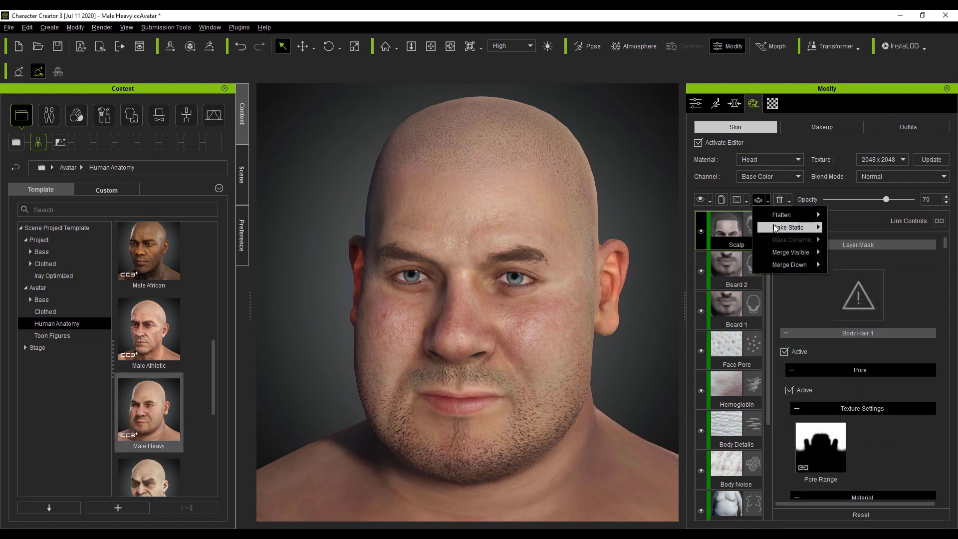
mouse_move(830, 229)
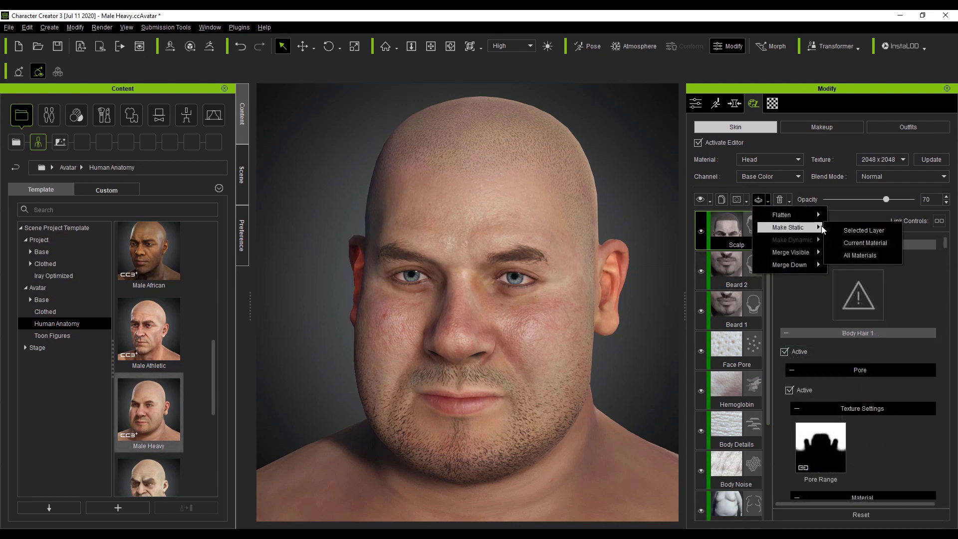
click(842, 242)
click(456, 285)
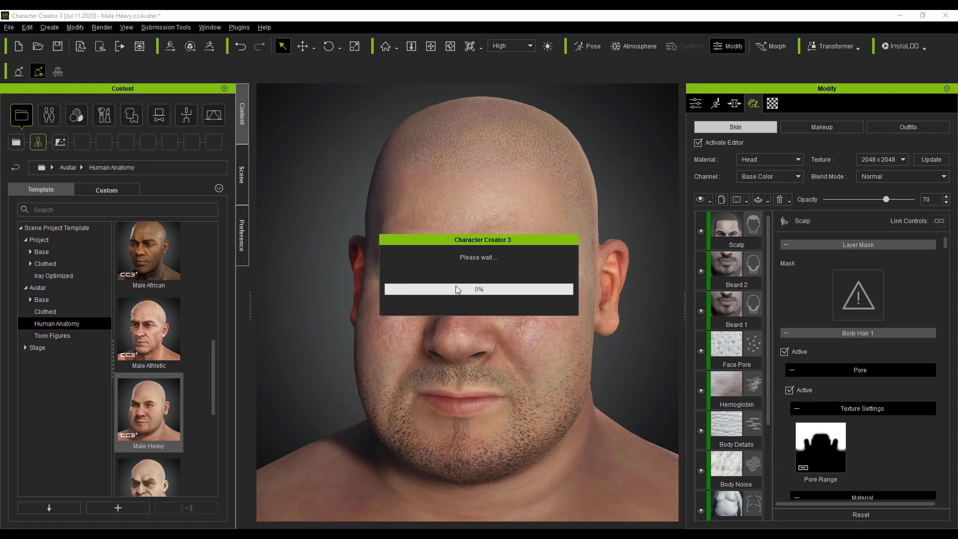
click(456, 285)
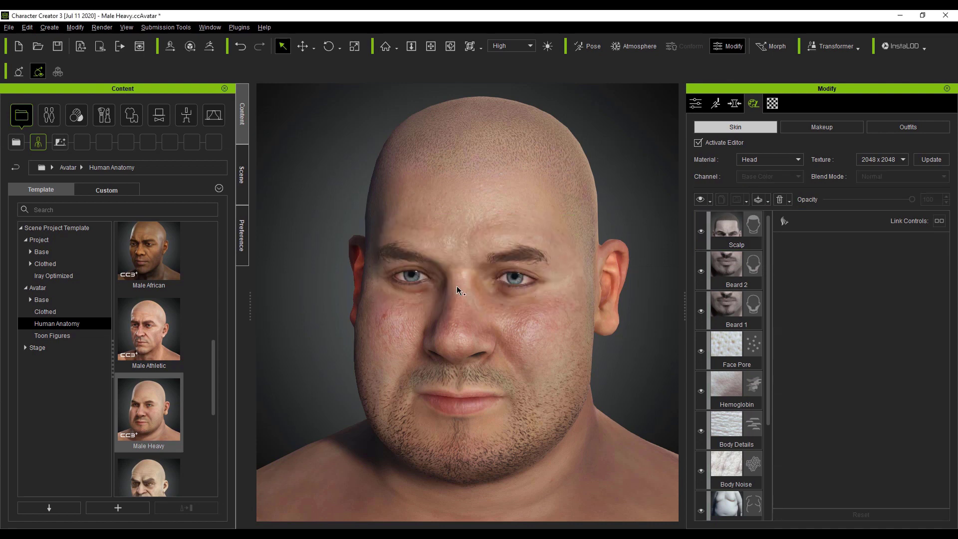
- Inspect the now static Scalp, beard and Hemoglobin layers' settings
click(729, 241)
scroll(944, 303, down, 2)
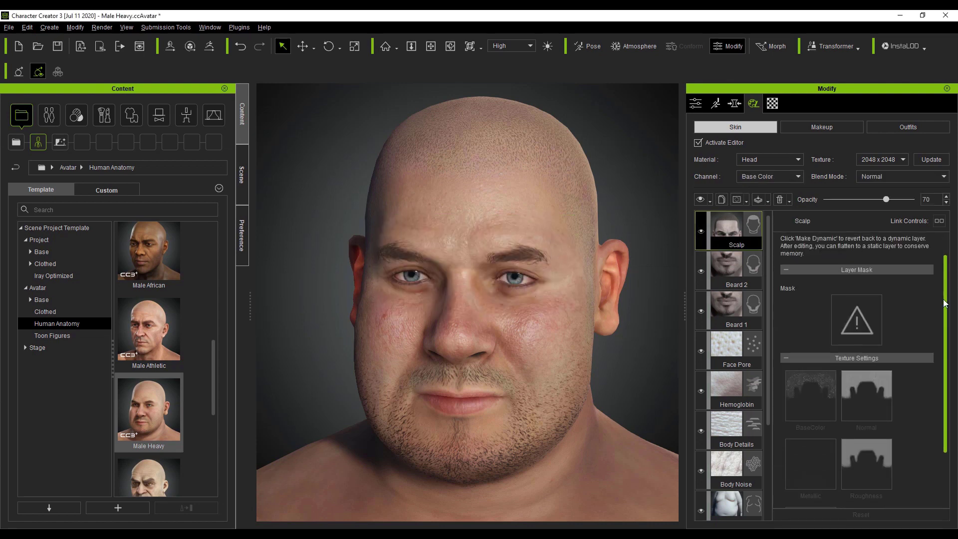
scroll(857, 415, down, 4)
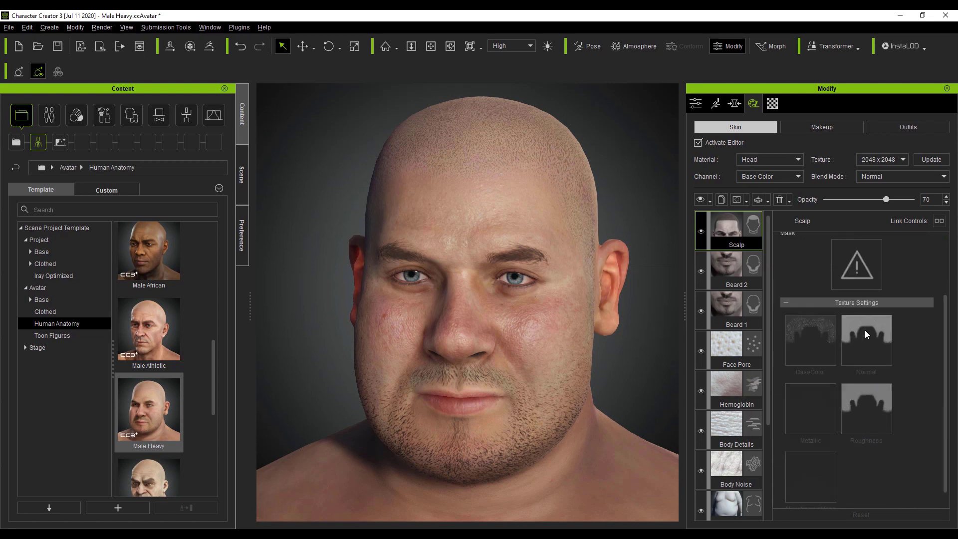
click(730, 297)
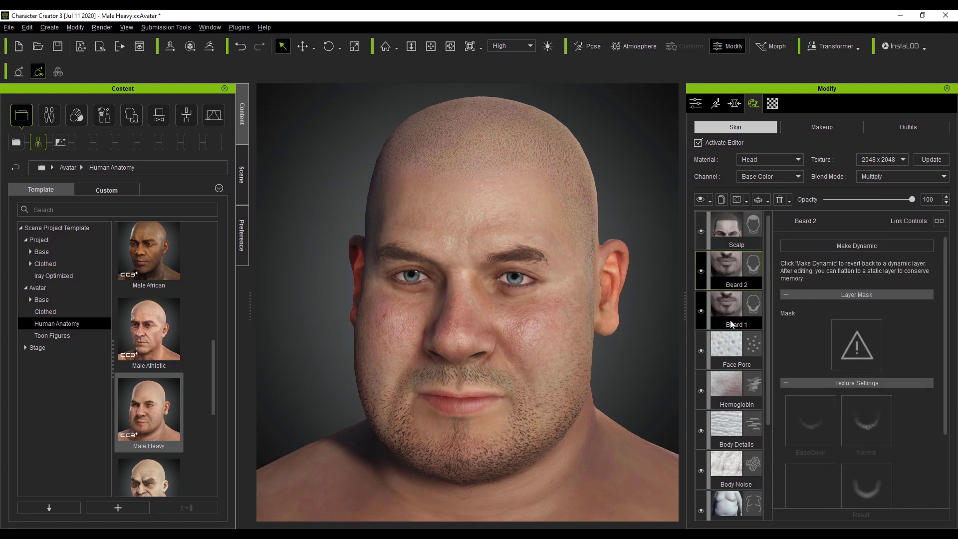
click(729, 386)
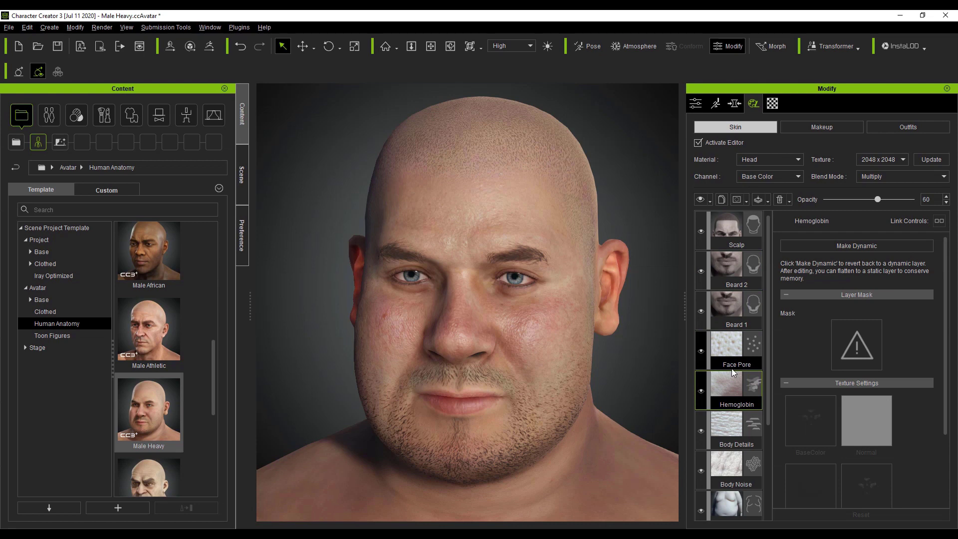
click(740, 223)
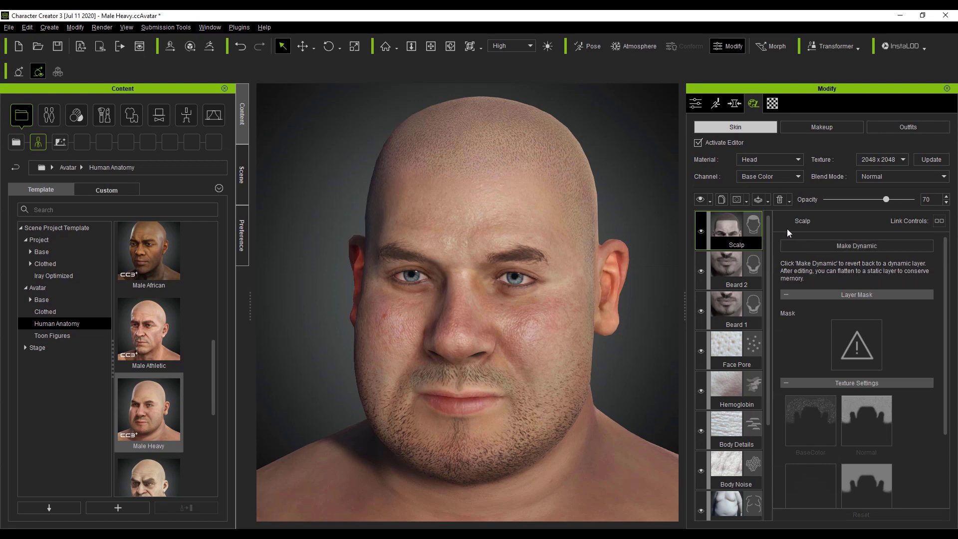
- Make the selected Scalp layer dynamic again
click(768, 201)
mouse_move(821, 241)
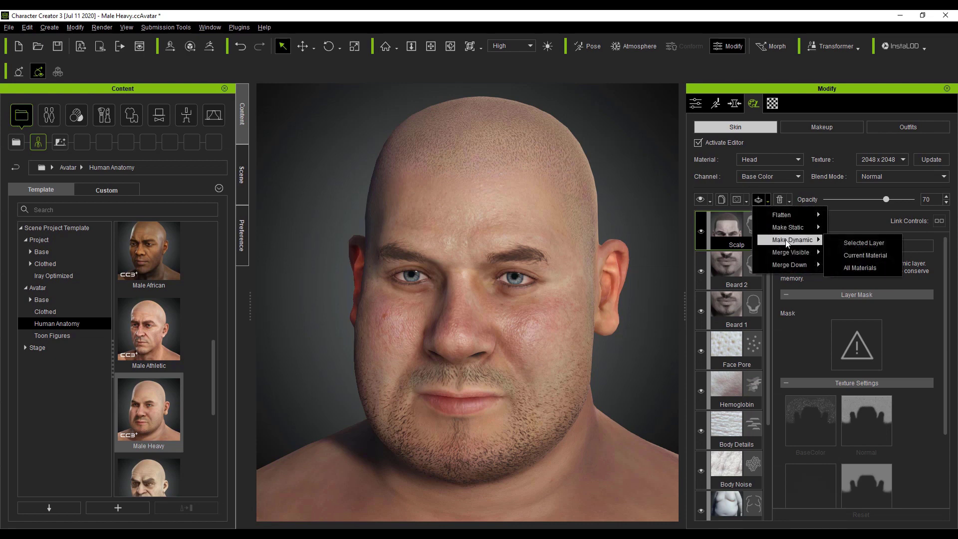
click(862, 242)
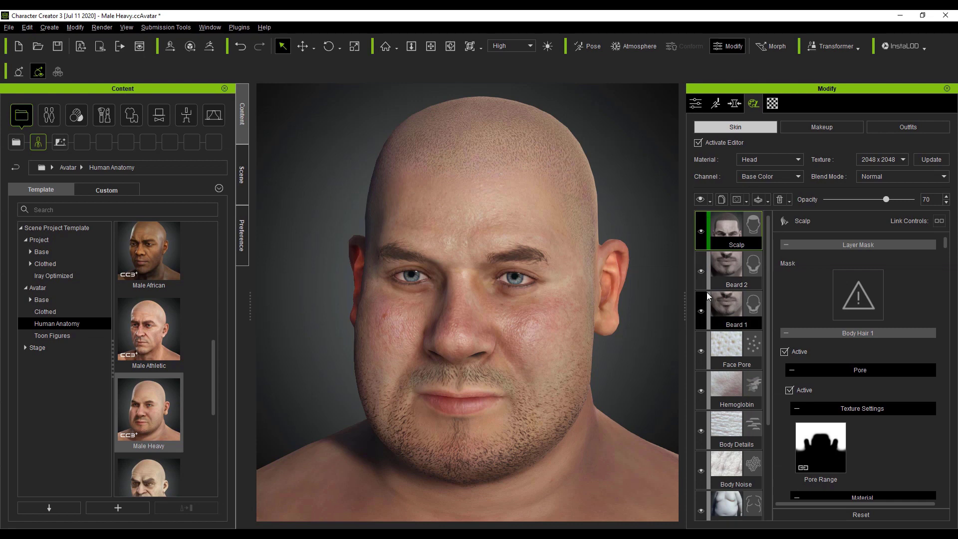
mouse_move(943, 269)
mouse_down()
mouse_move(944, 251)
mouse_move(945, 272)
mouse_up()
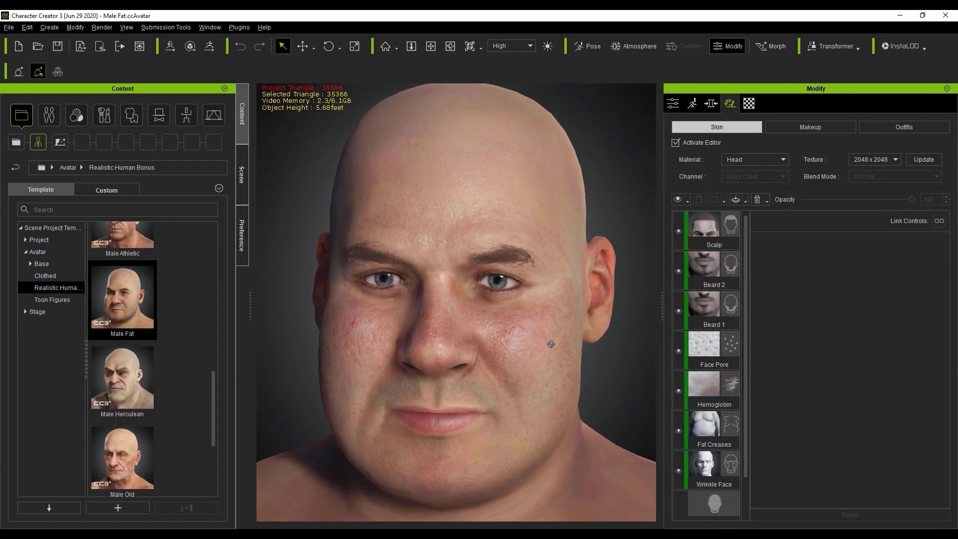
- Step through the Scalp, Beard 2, Beard 1 and Face Pore layers, then check Task Manager
click(721, 243)
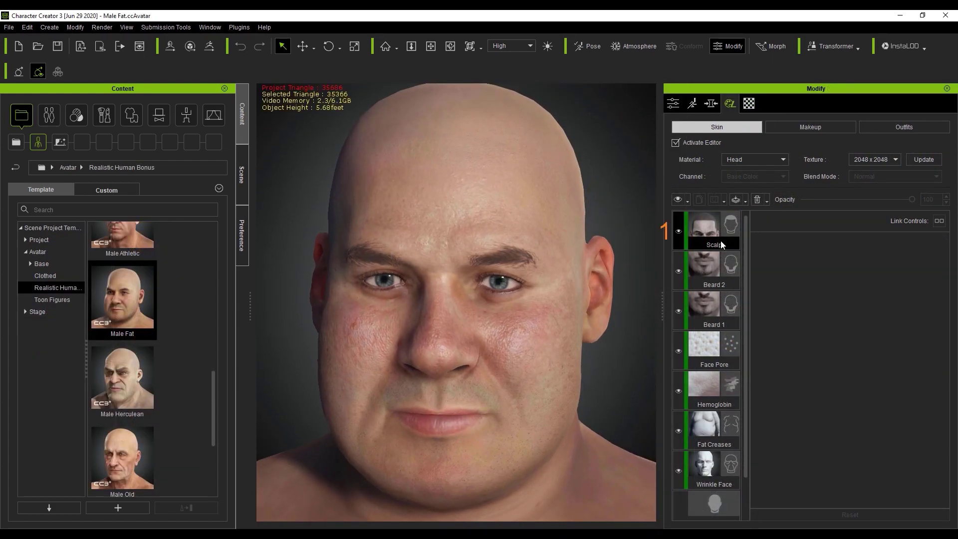
click(721, 265)
click(717, 300)
click(717, 341)
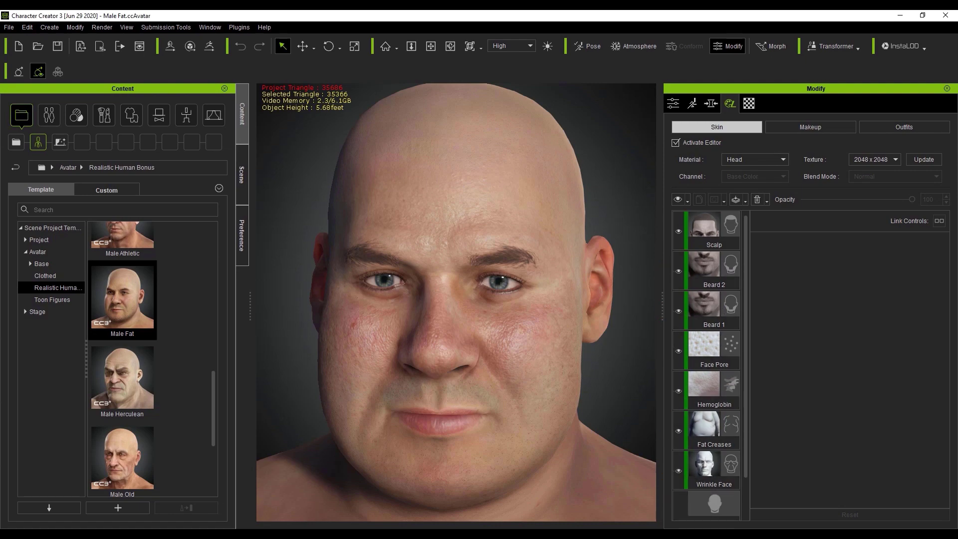
key(ctrl+shift+Escape)
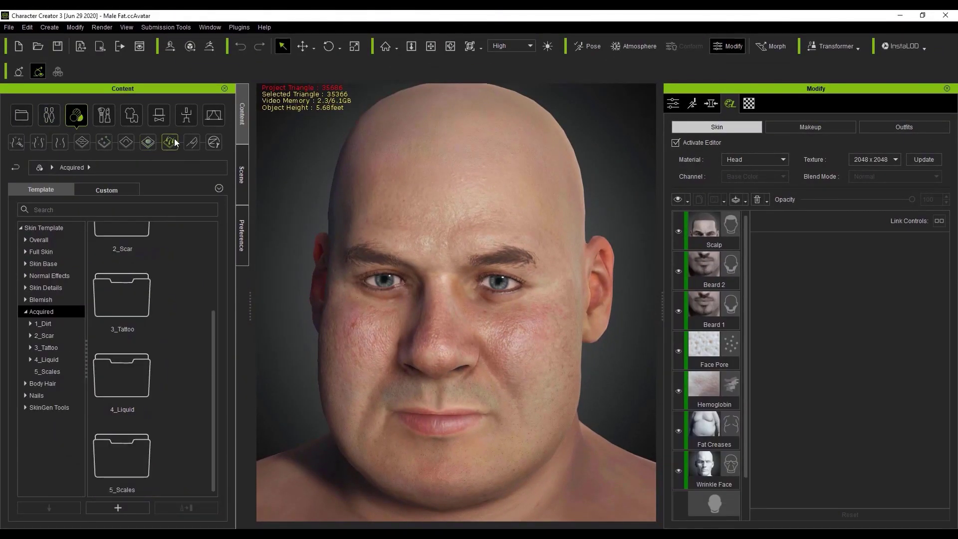
- Apply the Heavy beard template as new layers and recheck memory in Task Manager
click(43, 383)
drag(214, 350, 214, 292)
double_click(139, 268)
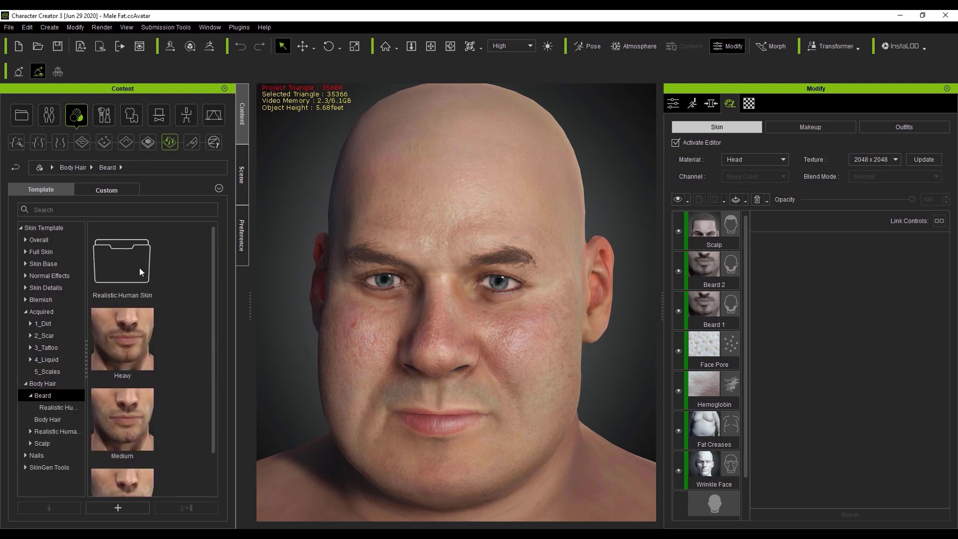
drag(127, 371, 434, 240)
click(412, 297)
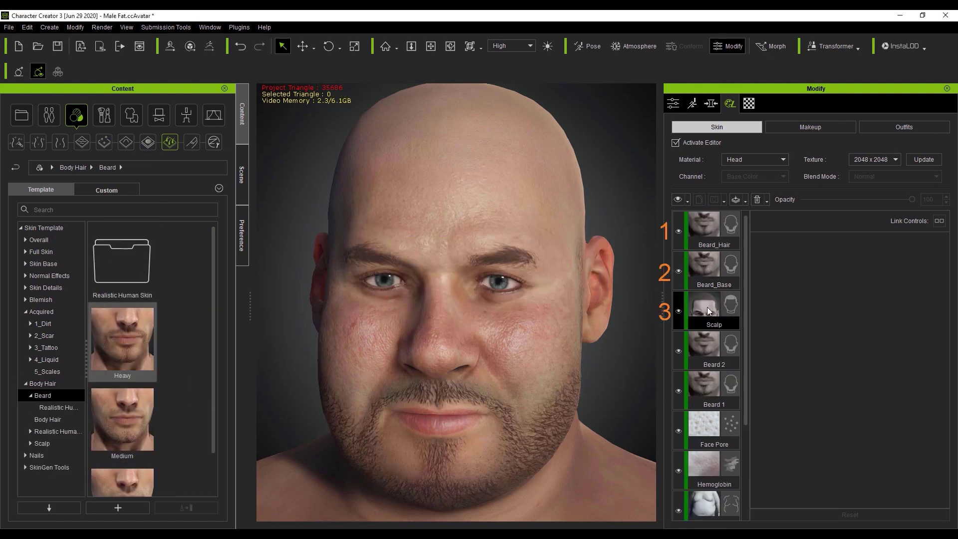
scroll(723, 429, down, 3)
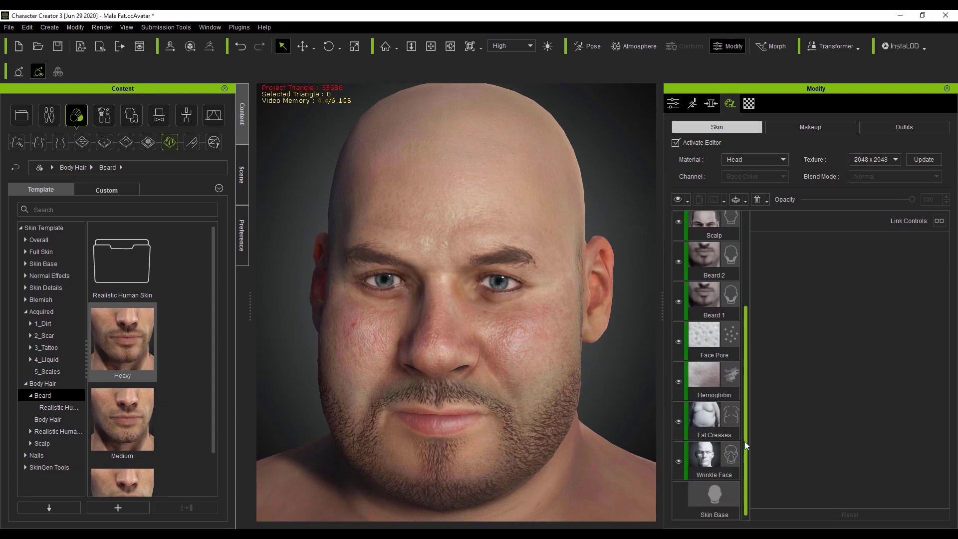
key(ctrl+shift+Escape)
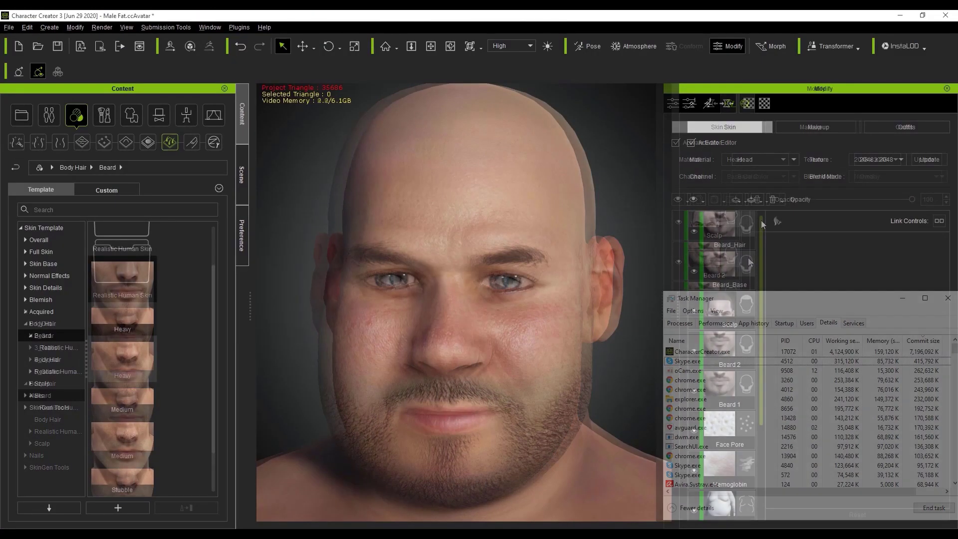
- Inspect the Skin Base layer's texture maps without merging anything
click(760, 201)
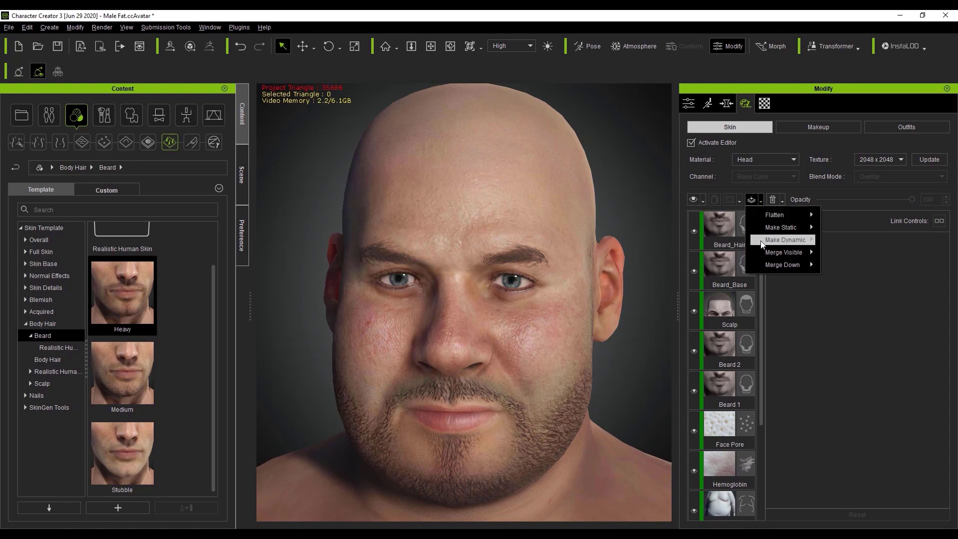
mouse_move(756, 259)
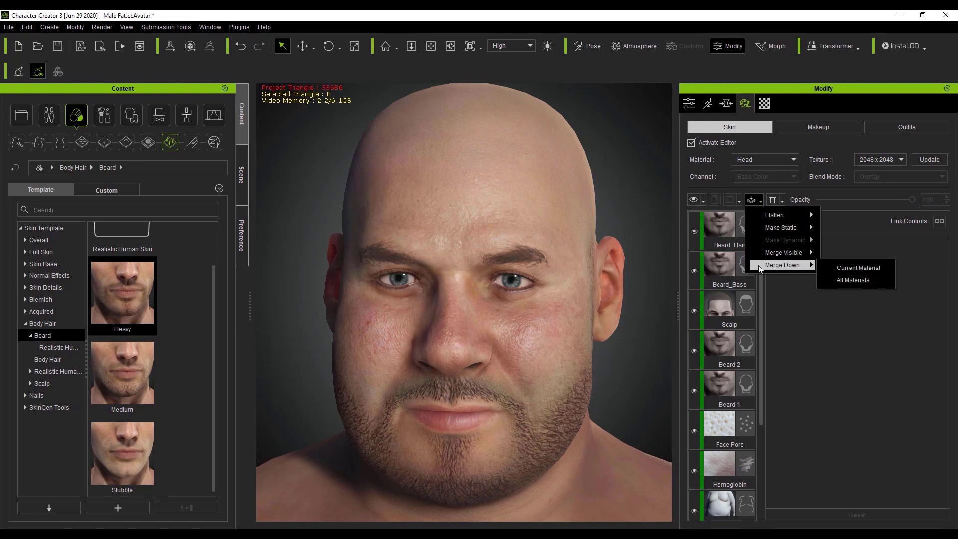
click(760, 286)
drag(762, 230, 752, 372)
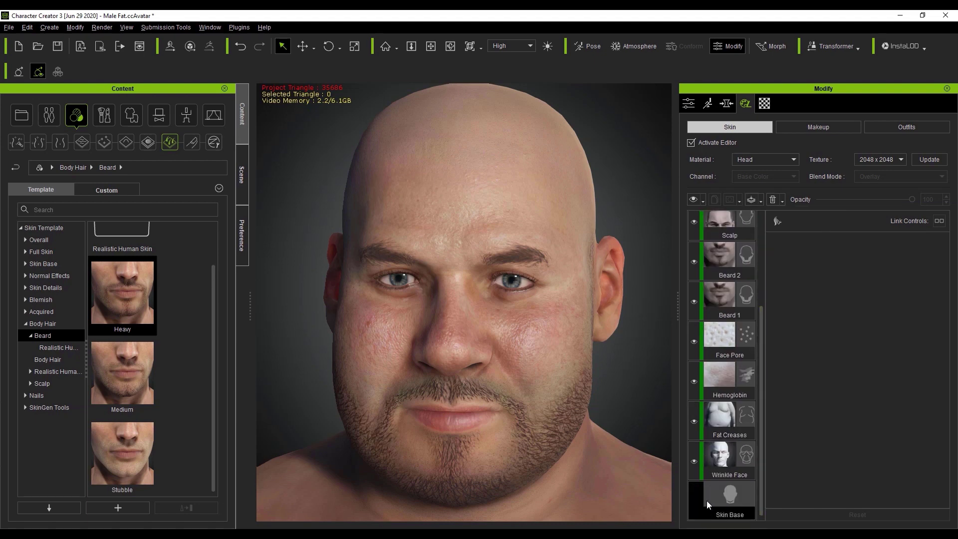
click(721, 510)
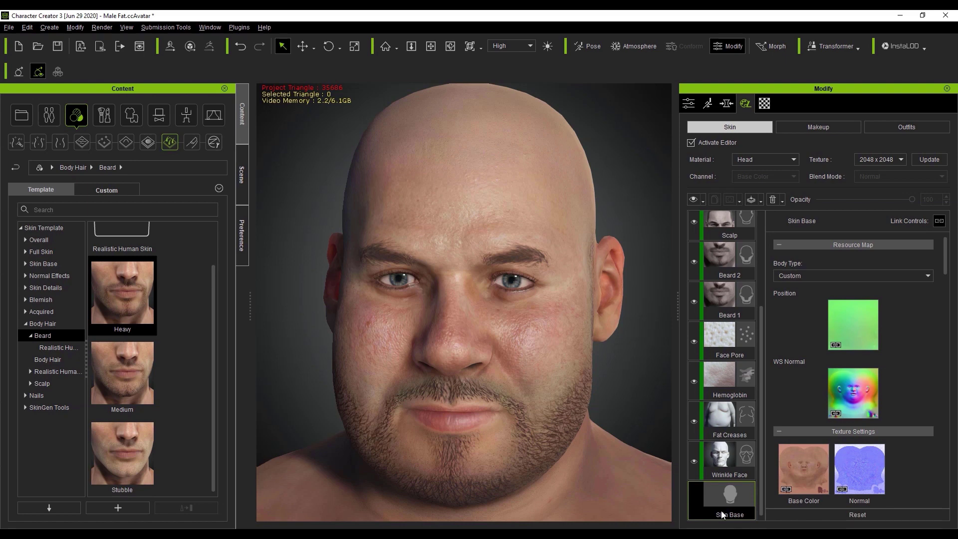
scroll(805, 336, down, 3)
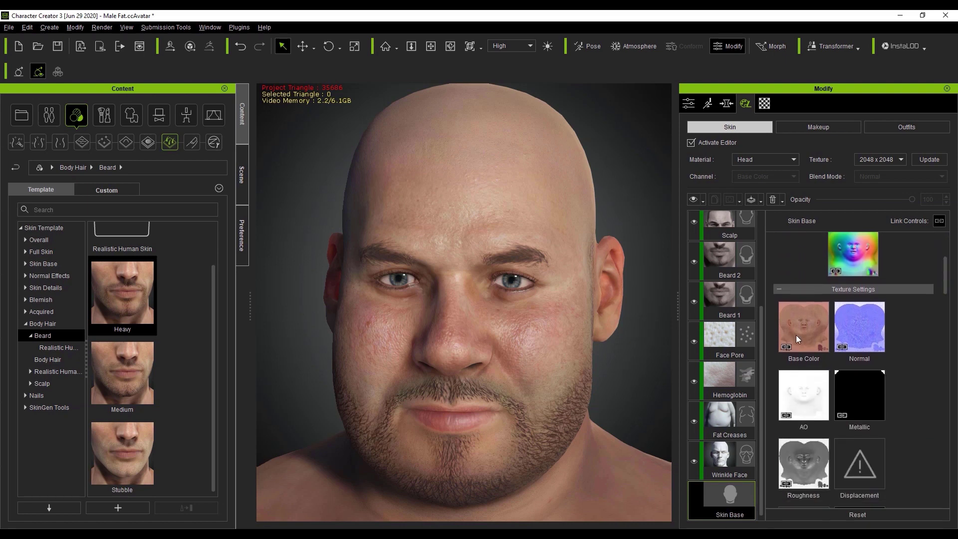
mouse_move(796, 337)
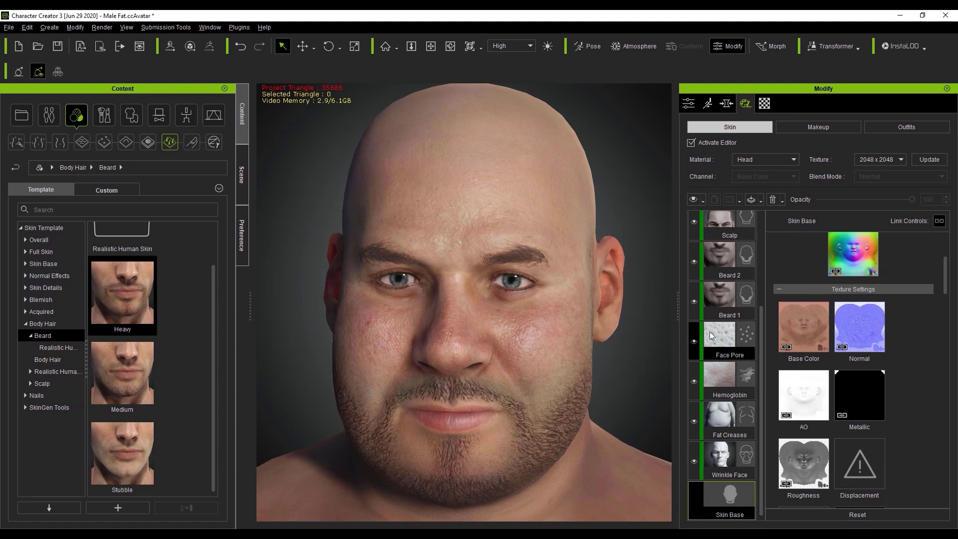
drag(762, 313, 764, 229)
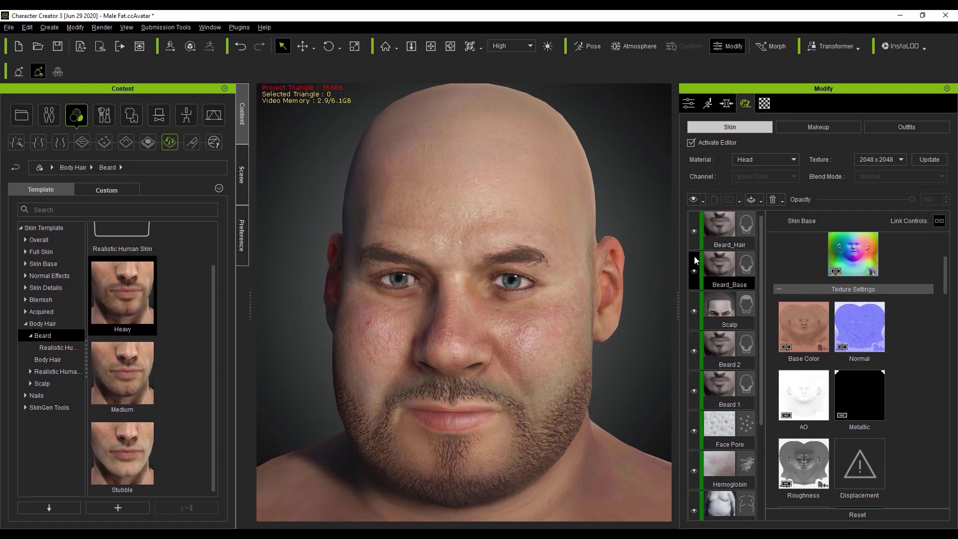
- Hide the Beard_Base and Scalp layers and check memory in Task Manager
click(693, 272)
click(694, 310)
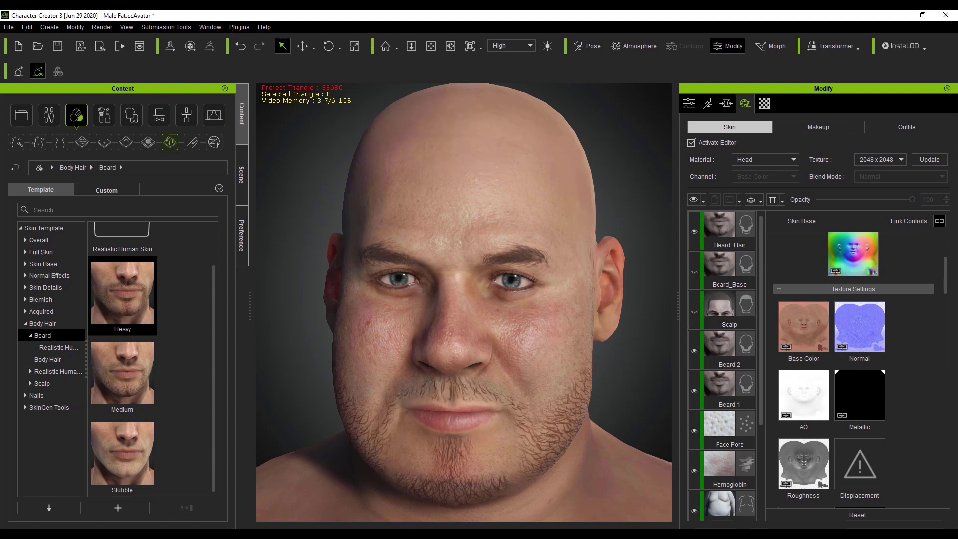
key(ctrl+shift+Escape)
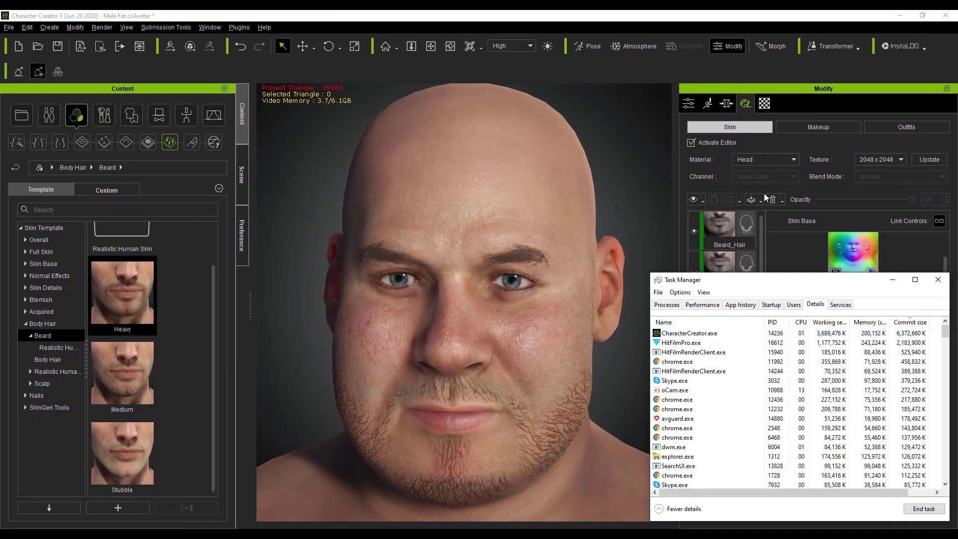
- Merge the Head's visible layers at 2048 x 2048 and compare memory in Task Manager
click(760, 199)
mouse_move(777, 249)
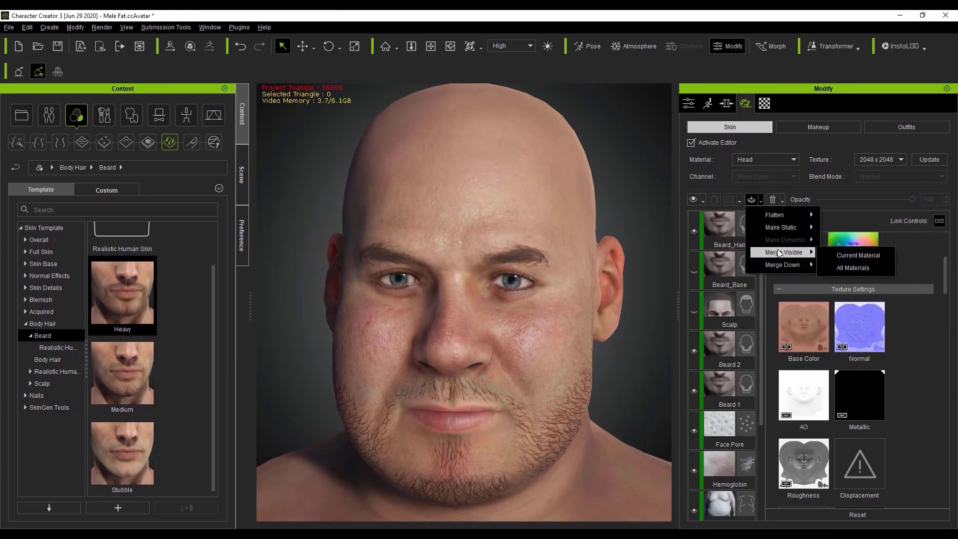
click(845, 256)
click(403, 293)
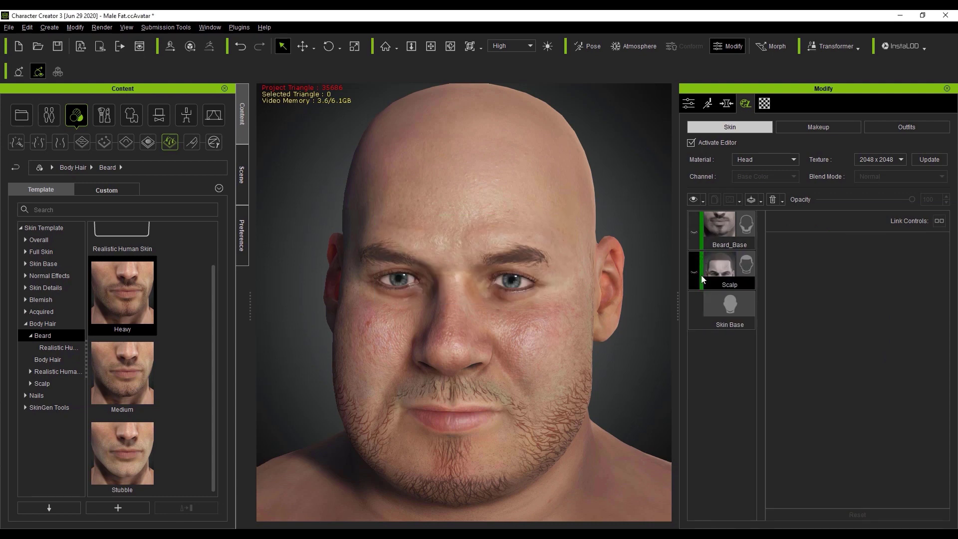
click(711, 314)
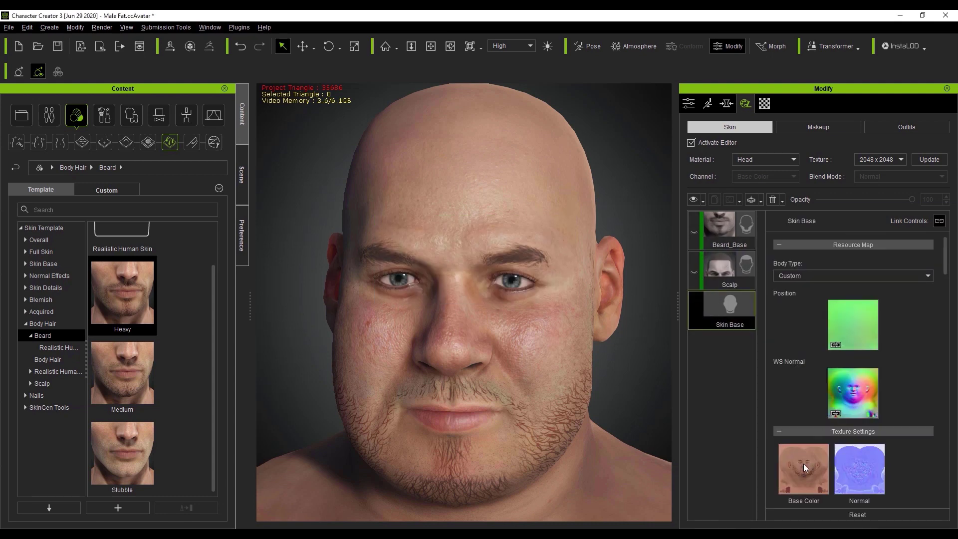
mouse_move(803, 463)
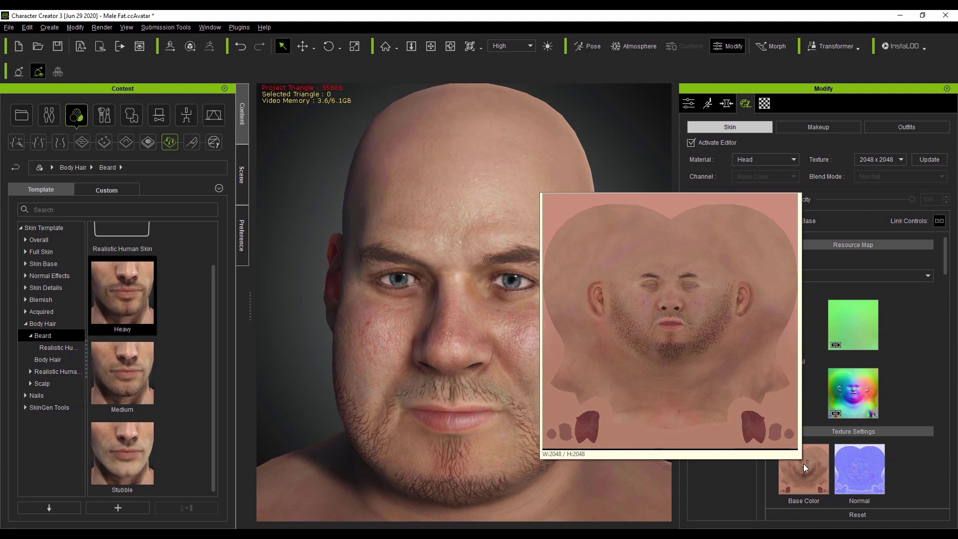
mouse_move(944, 256)
mouse_down()
mouse_move(956, 298)
mouse_move(956, 255)
mouse_up()
key(ctrl+shift+Escape)
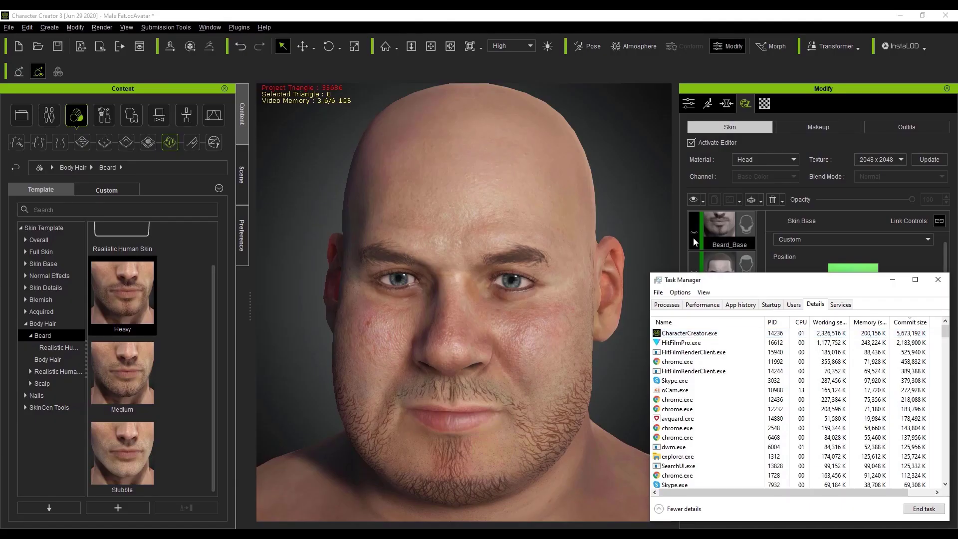
- Undo that, then Merge Down the current material at 2048 x 2048 into one Skin Base
click(759, 227)
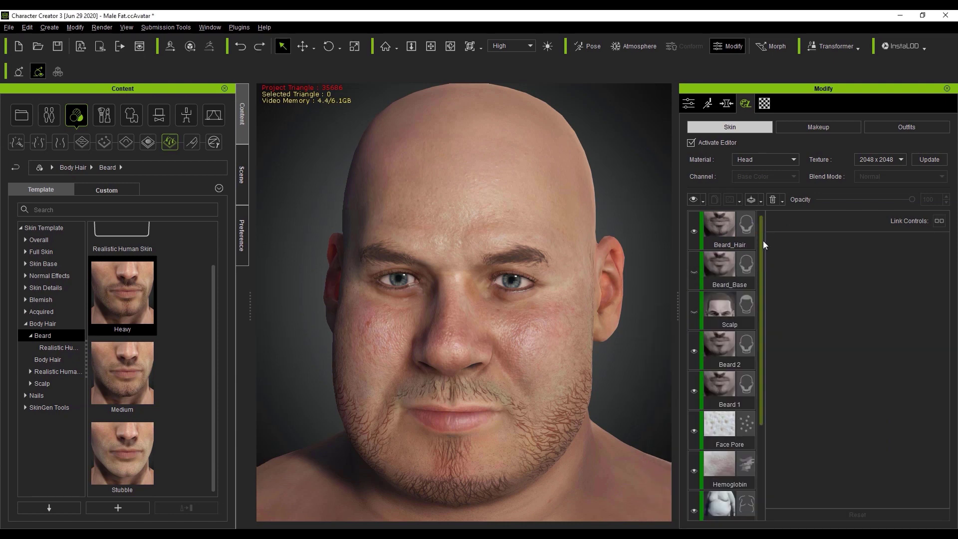
click(760, 201)
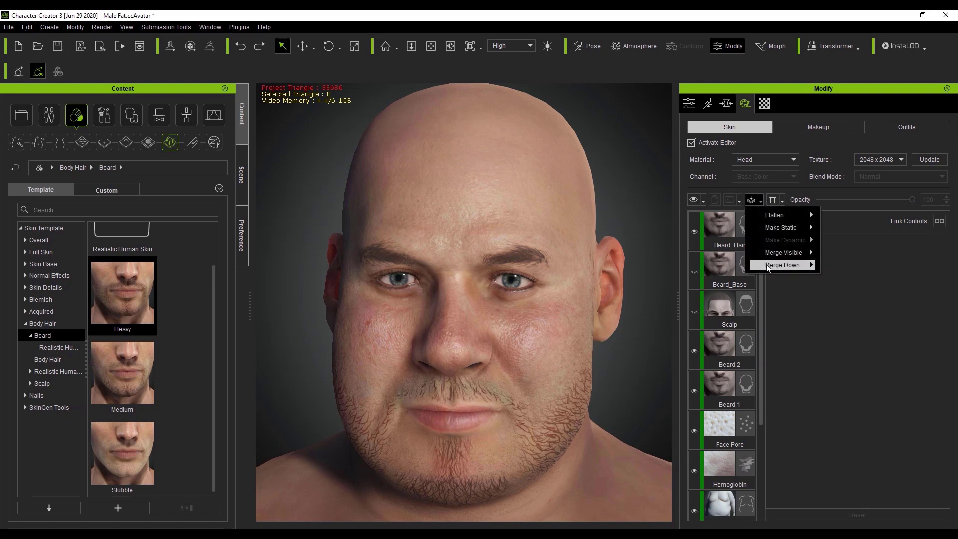
mouse_move(768, 266)
click(851, 268)
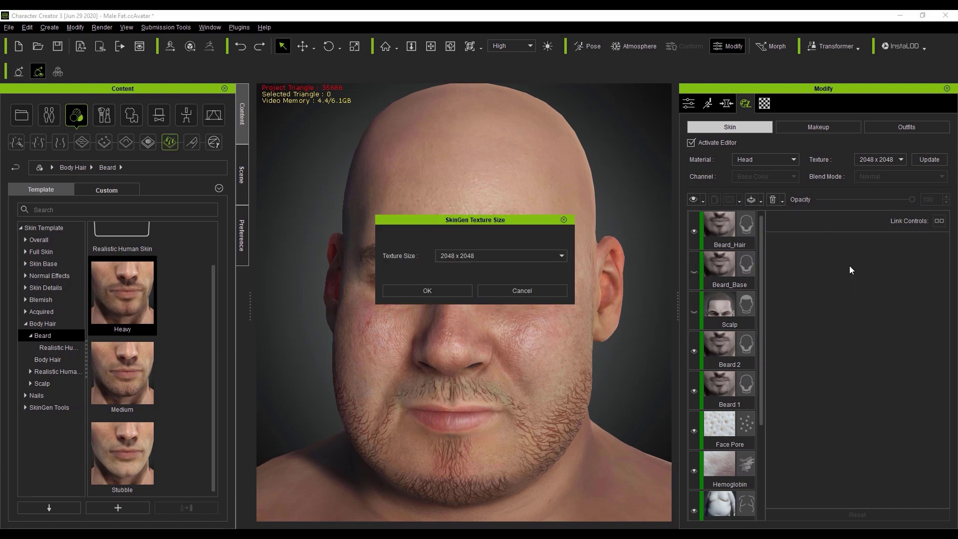
click(420, 289)
click(729, 228)
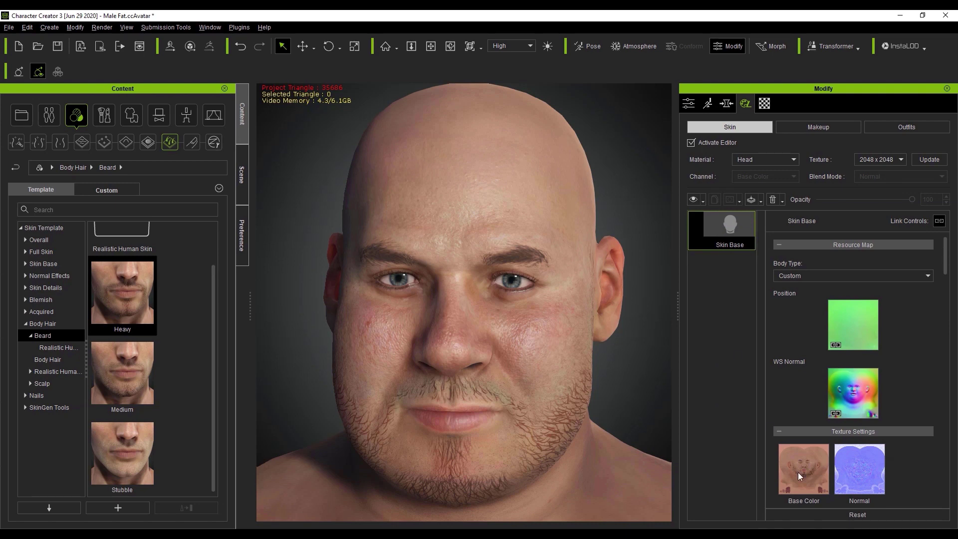
mouse_move(797, 472)
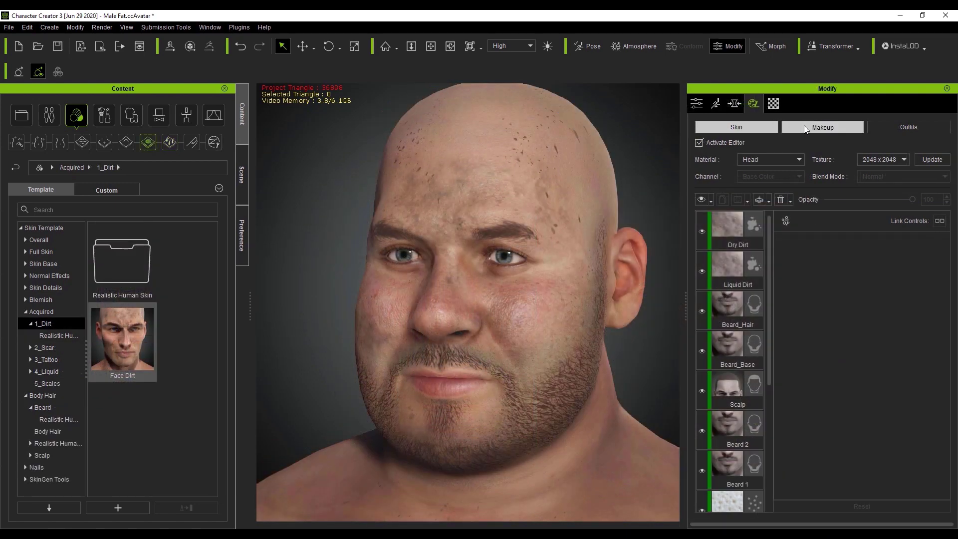
- Merge down the two Eyebrow_Copy makeup layers at 2048 x 2048, accepting the flatten warning
click(804, 126)
click(768, 199)
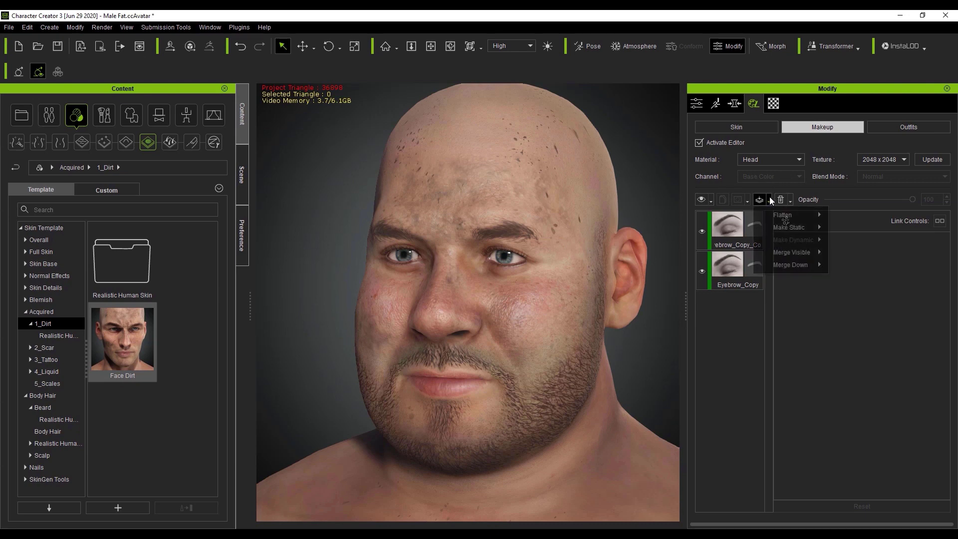
mouse_move(806, 269)
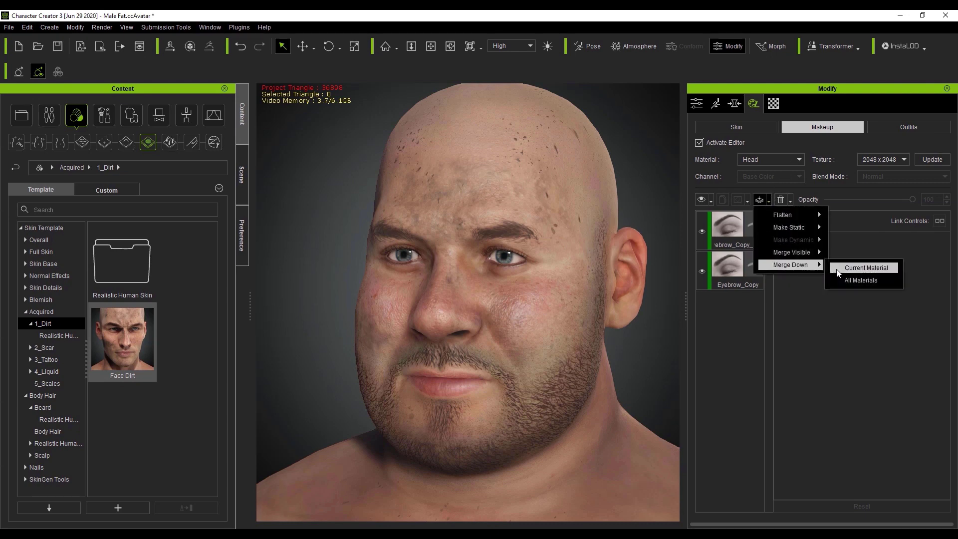
click(837, 272)
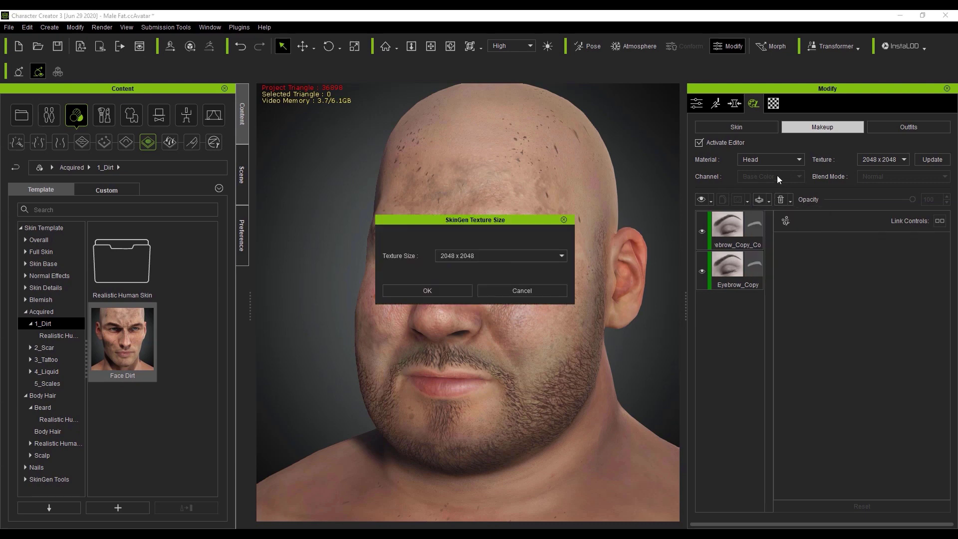
click(405, 291)
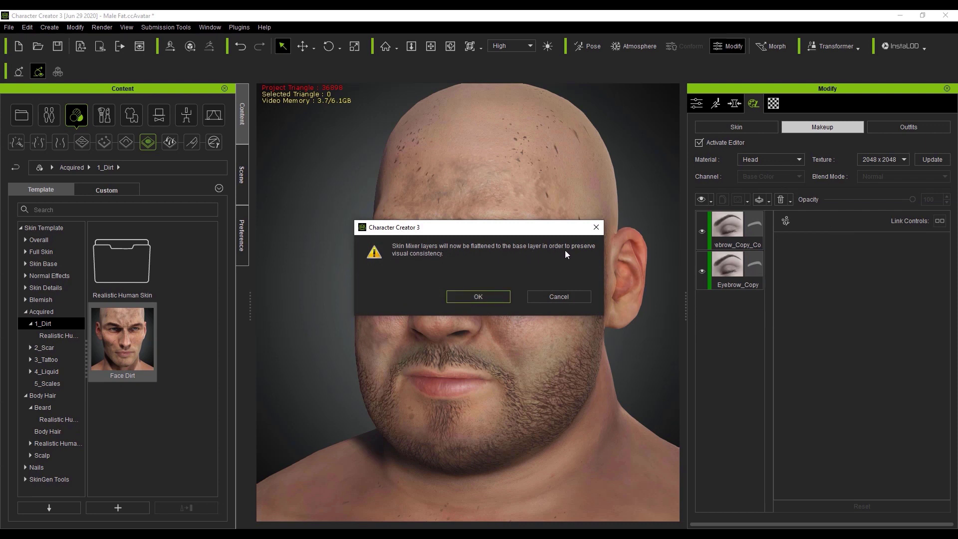
click(480, 295)
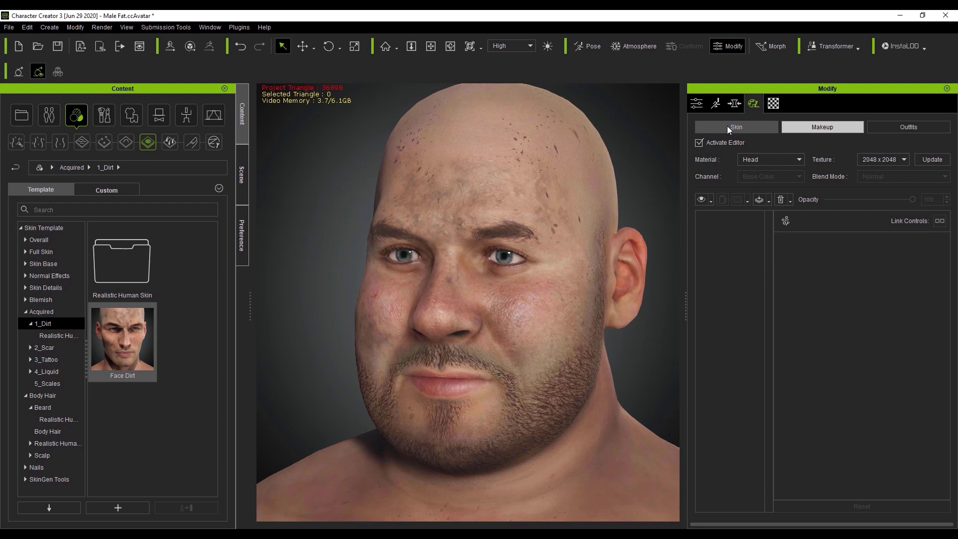
click(729, 128)
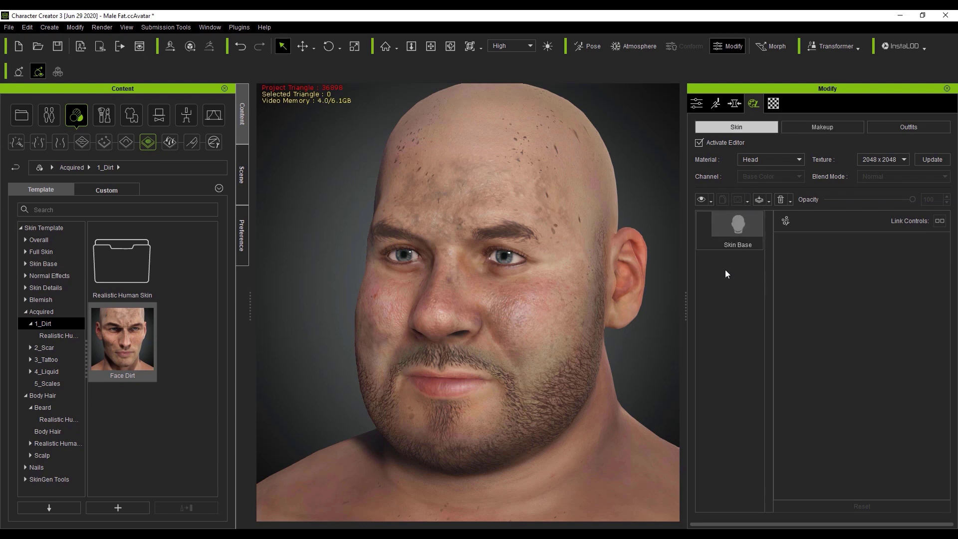